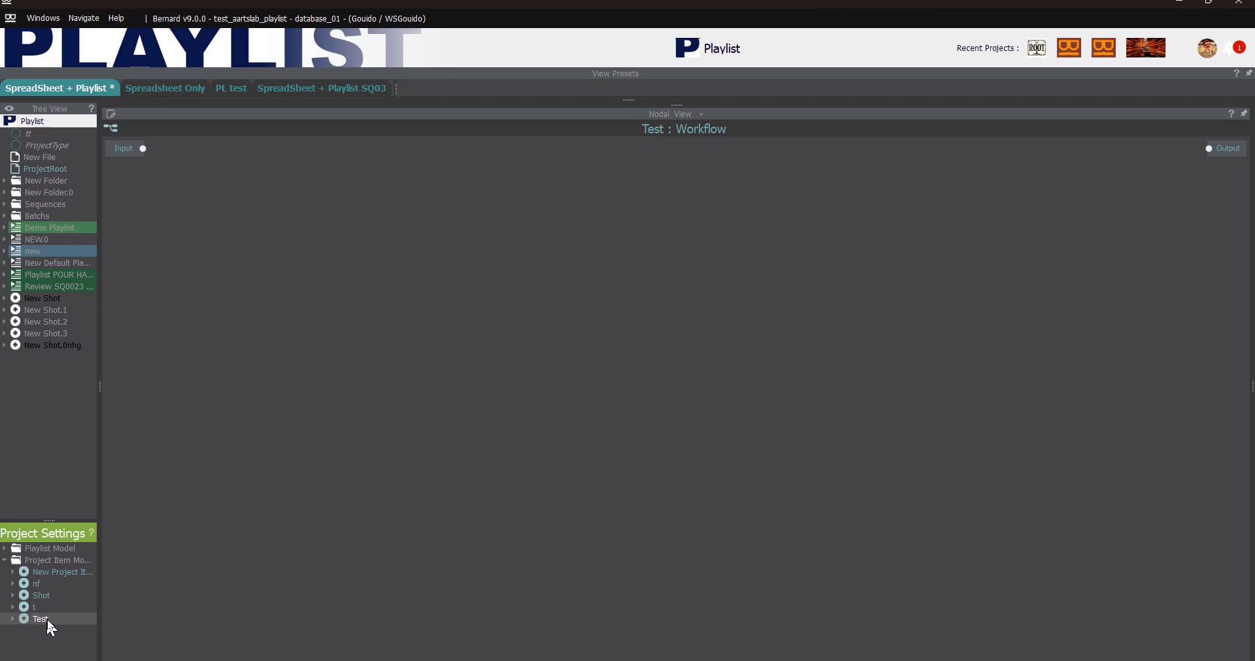
- Switch the Test workflow to edition mode and create a task node with the default name
click(111, 116)
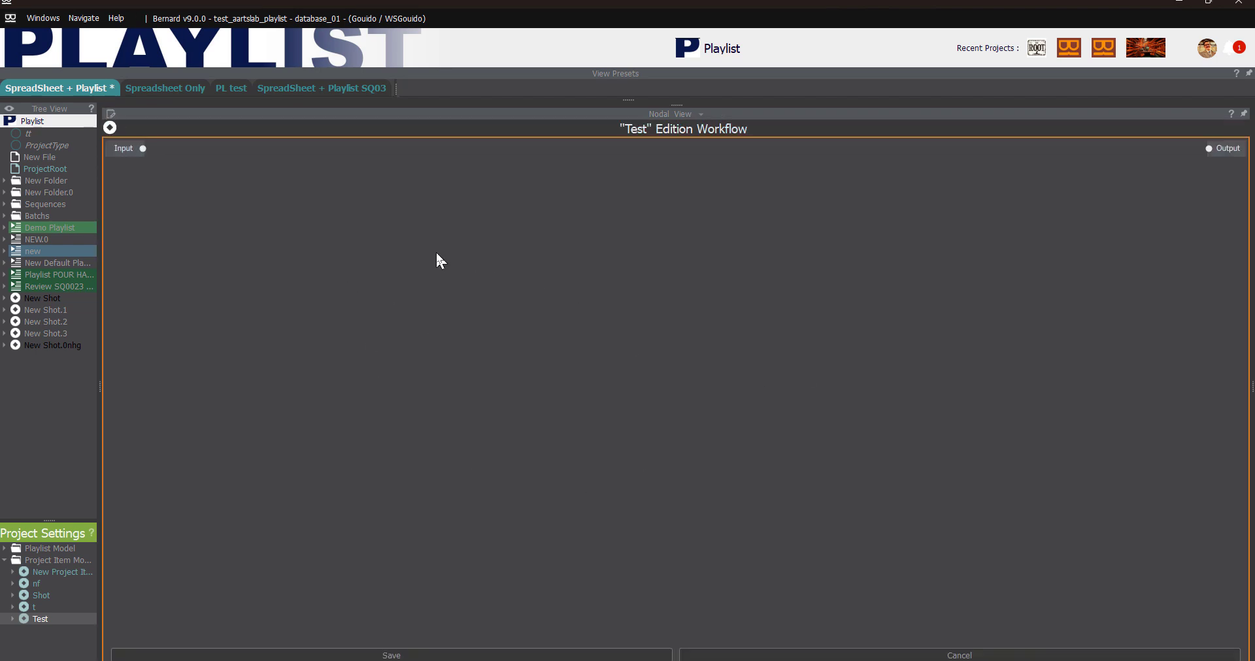
right_click(414, 275)
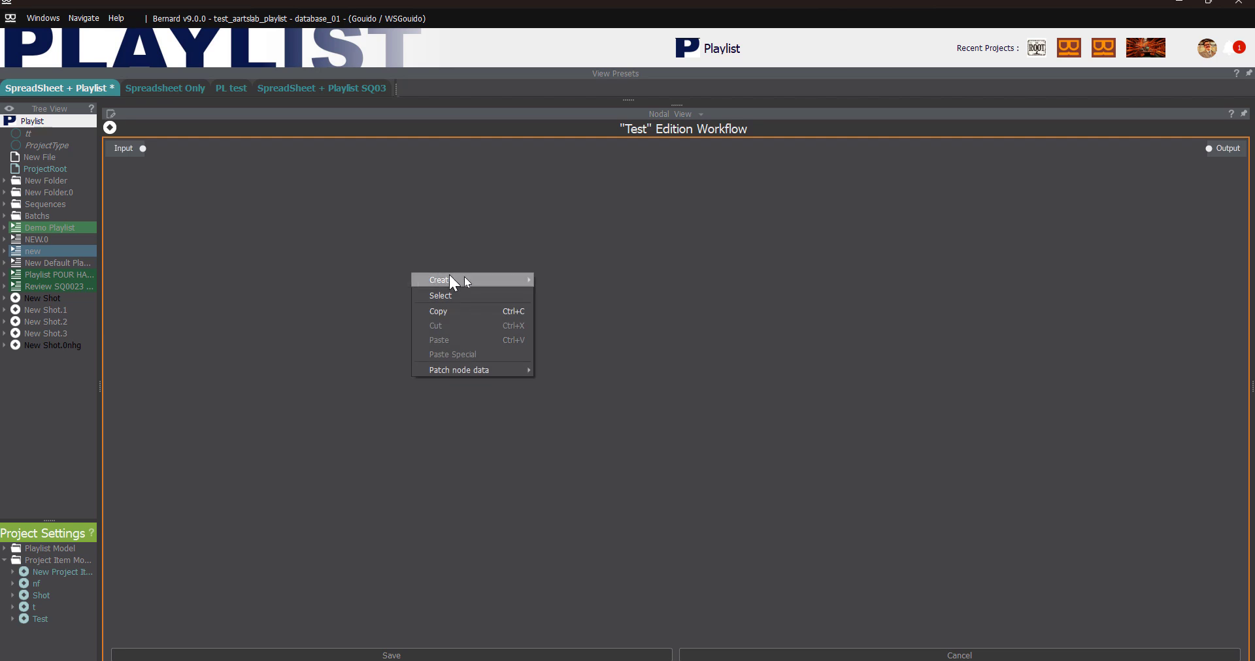
mouse_move(472, 277)
click(577, 280)
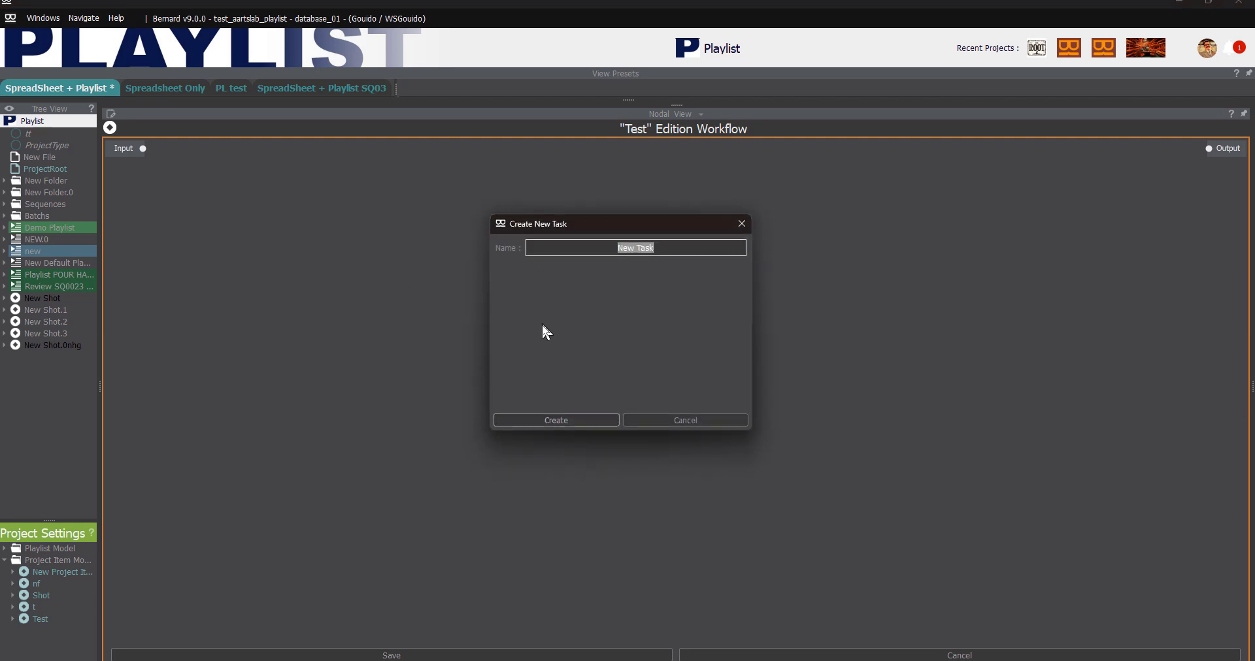
click(598, 420)
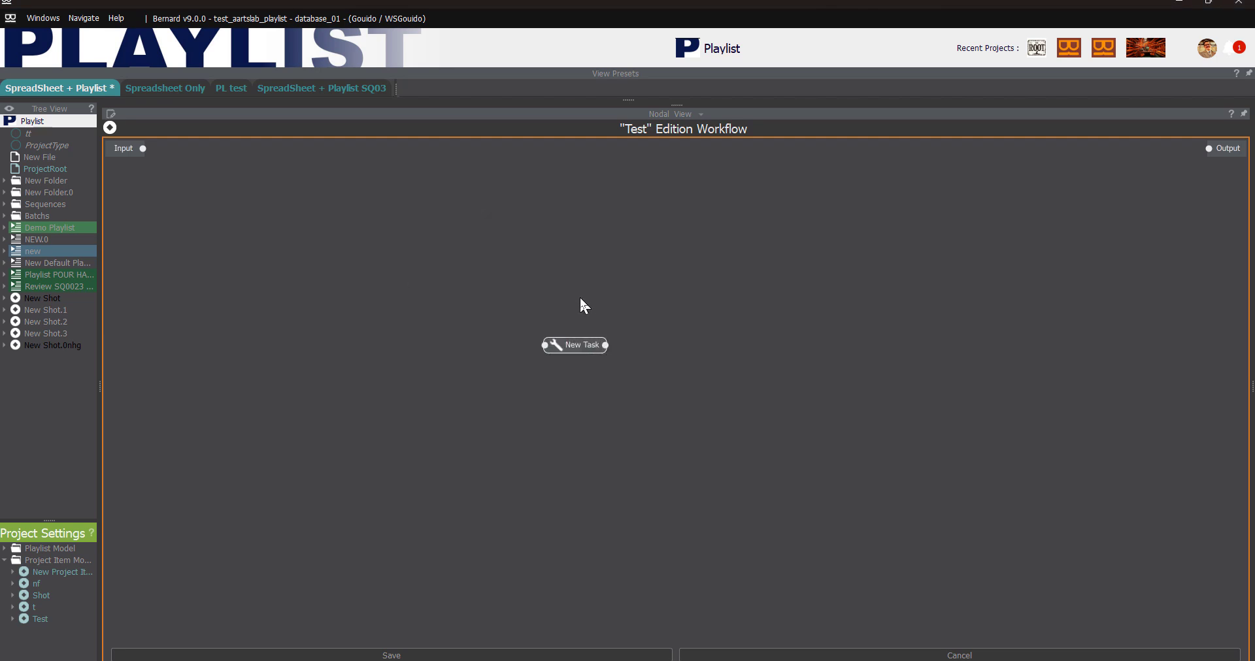
- Add a task validation node and a task script node to the workflow, both with default names
right_click(745, 292)
mouse_move(797, 299)
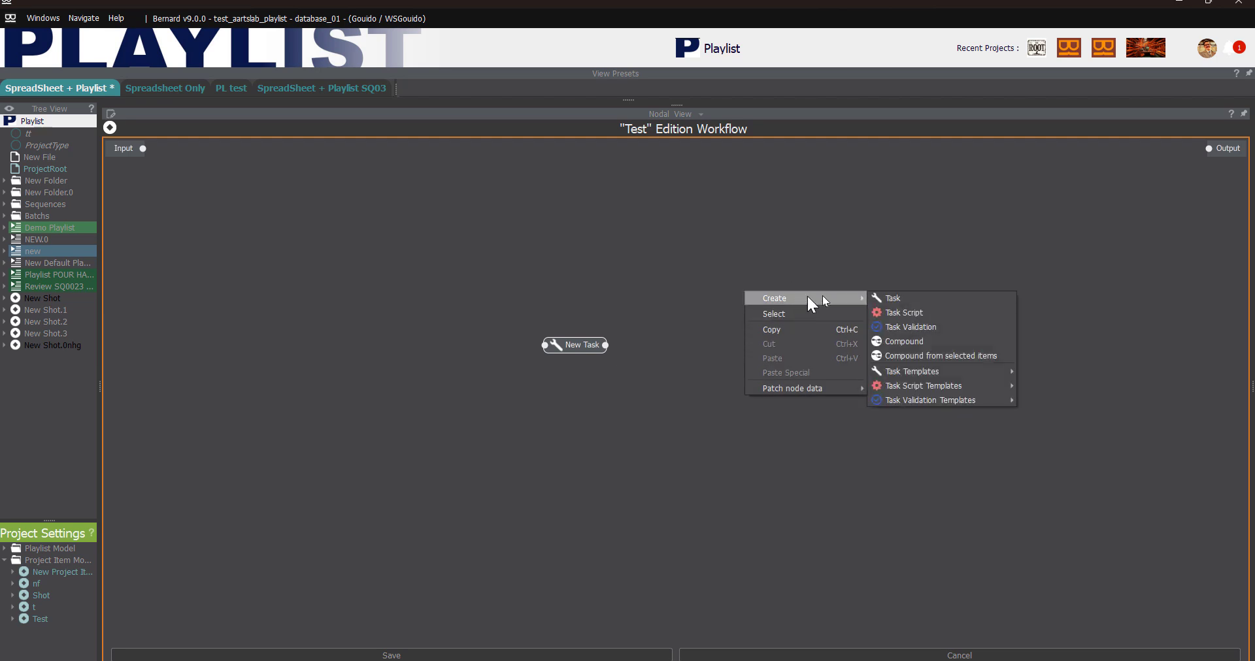
click(919, 328)
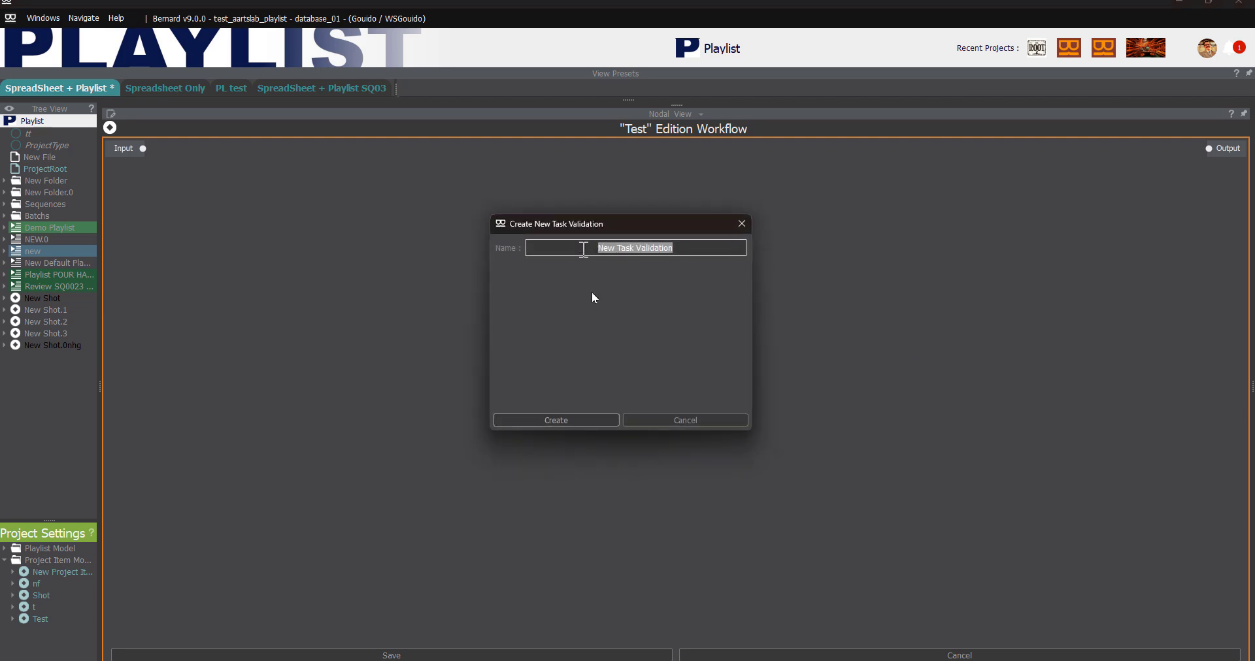
click(574, 420)
right_click(910, 273)
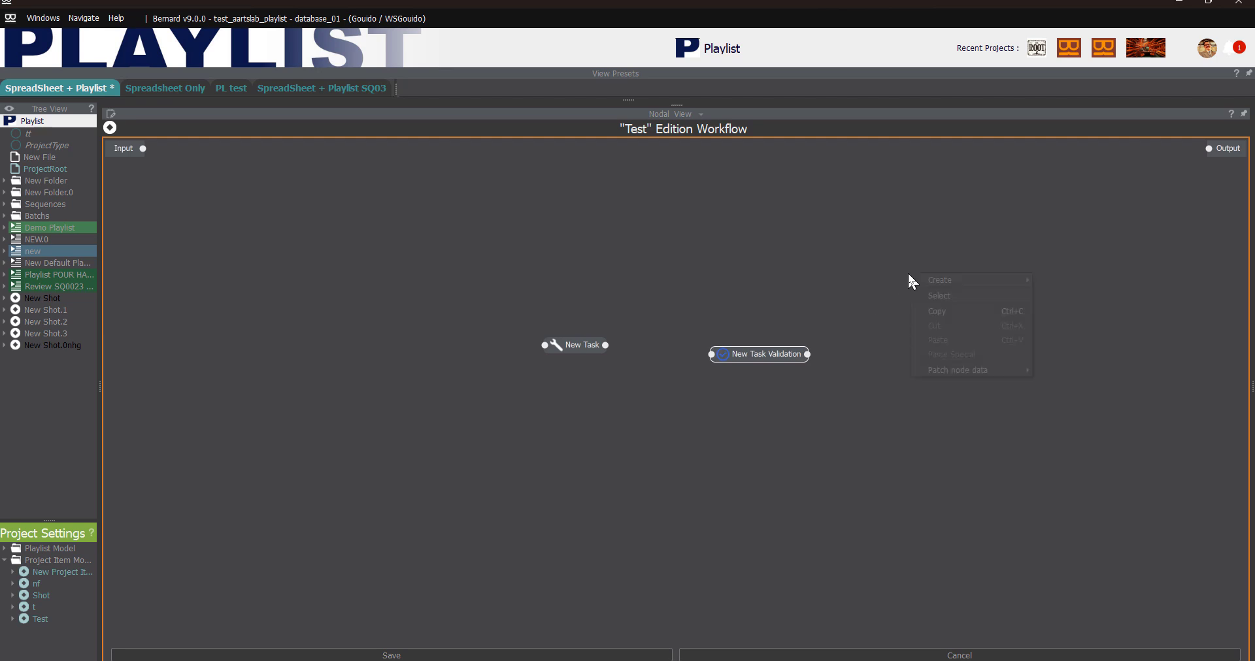
click(1099, 294)
click(566, 423)
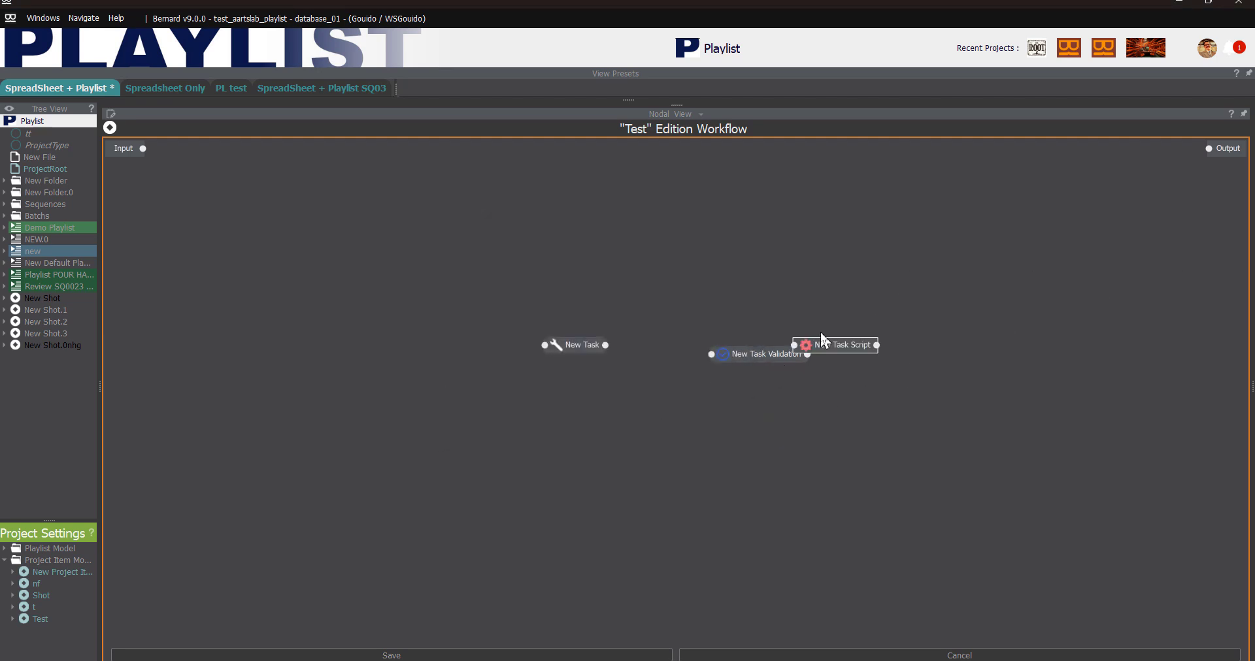
- Arrange the nodes in a row and connect Input, New Task Validation, New Task, New Task Script and Output in that order
drag(744, 356, 443, 349)
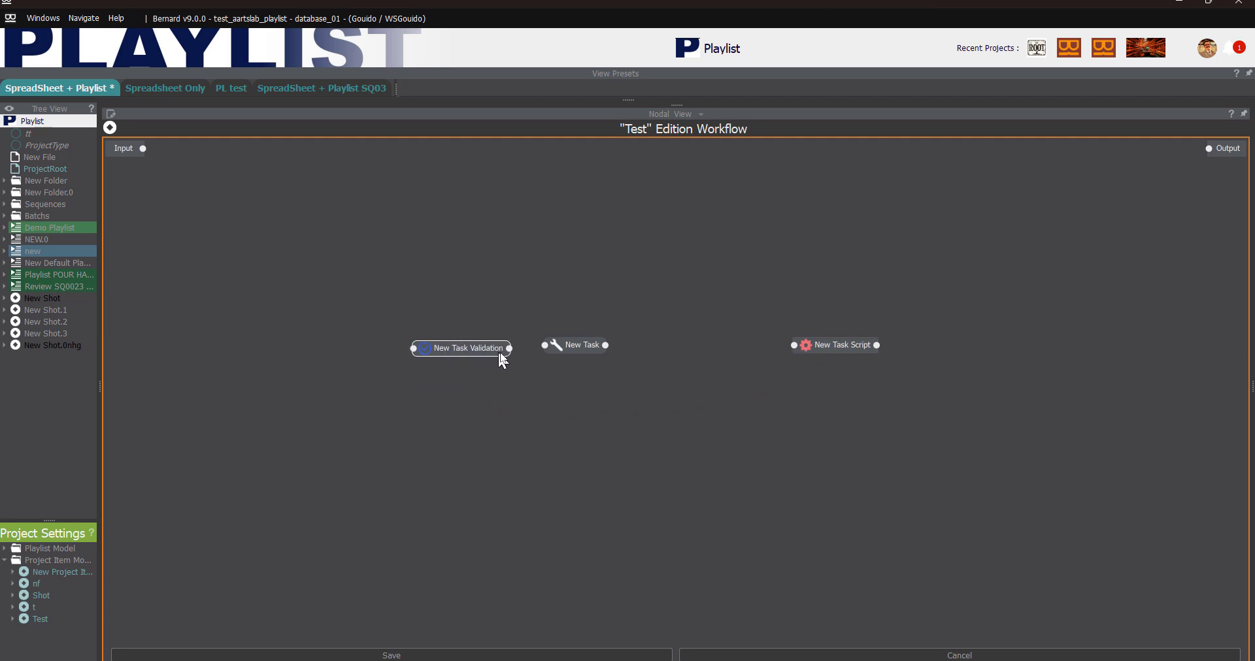
drag(557, 353, 364, 350)
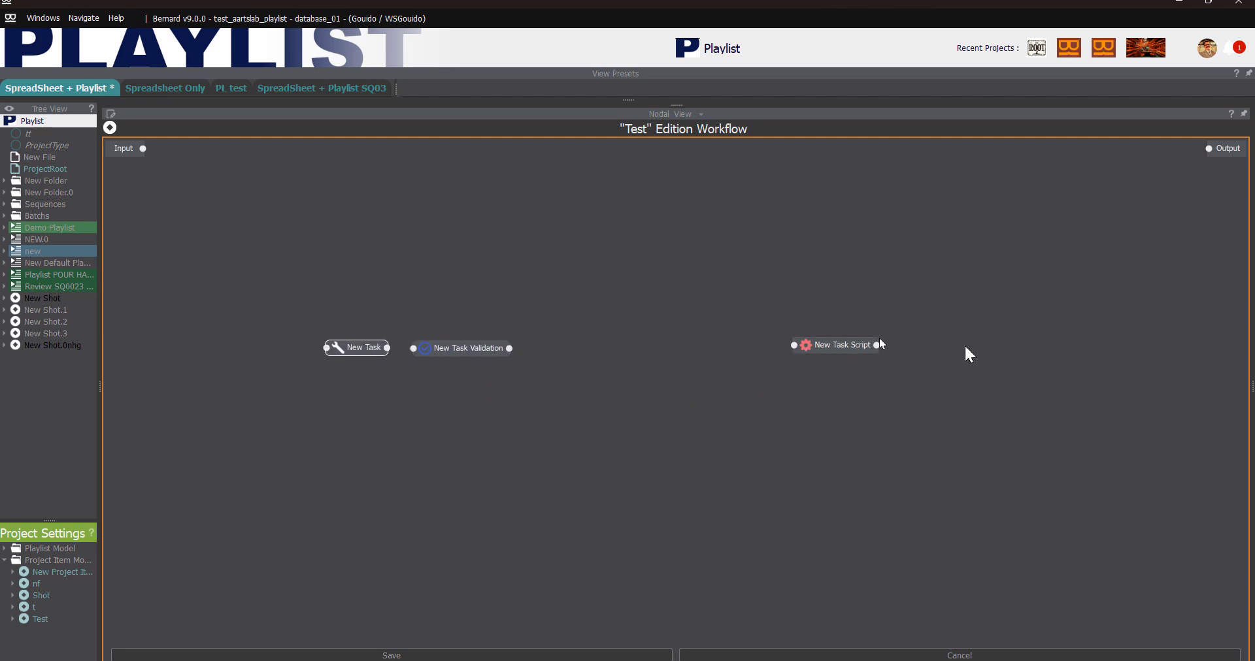
drag(445, 359, 579, 358)
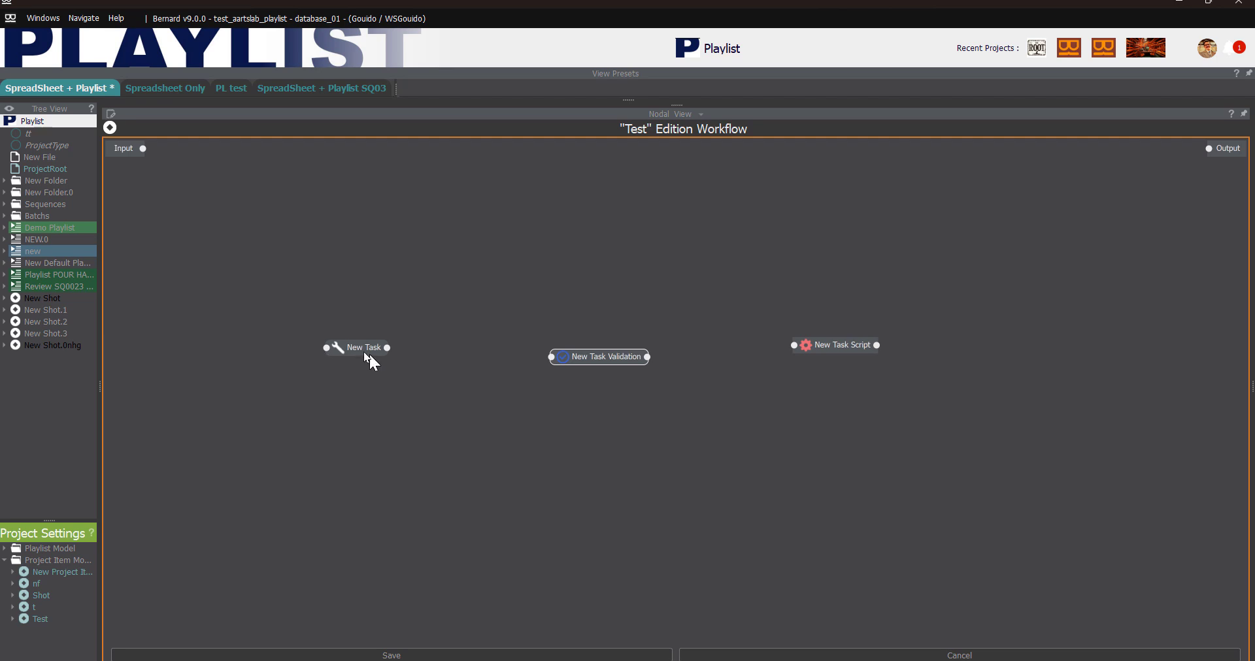
drag(366, 357, 480, 360)
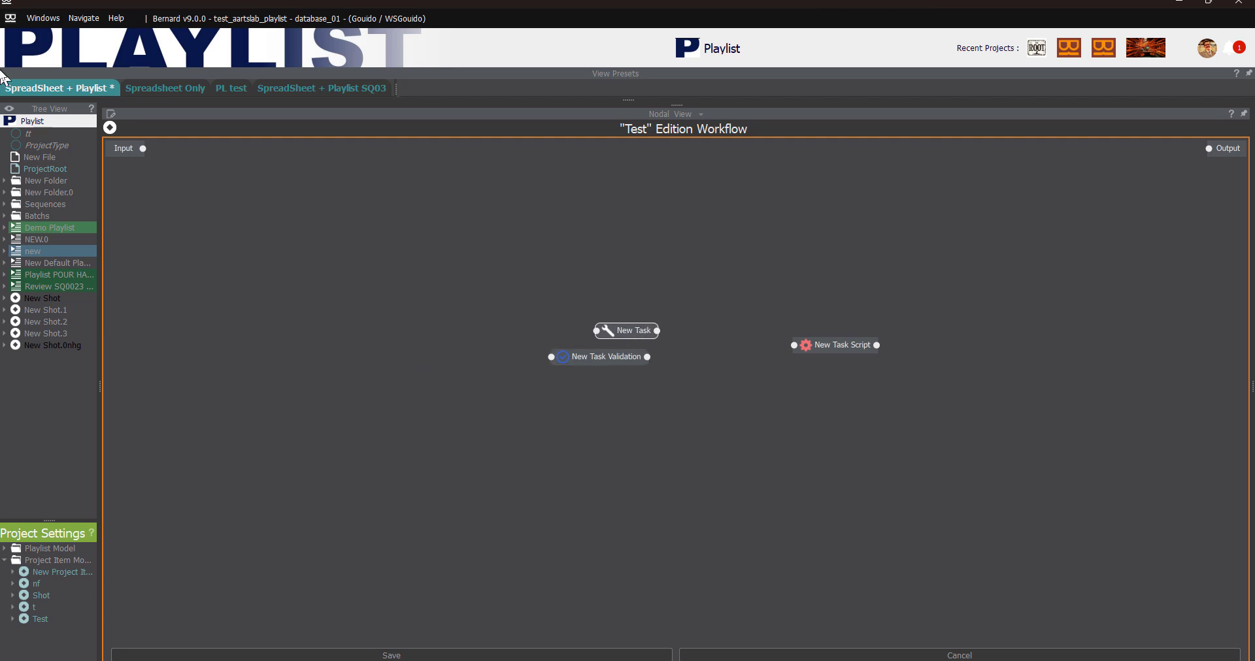
mouse_move(143, 148)
mouse_down()
mouse_move(497, 351)
mouse_move(594, 358)
mouse_move(444, 366)
mouse_move(596, 331)
mouse_move(566, 372)
mouse_move(570, 362)
mouse_move(777, 351)
mouse_move(794, 345)
mouse_move(652, 359)
mouse_move(1247, 124)
mouse_move(1210, 149)
mouse_up()
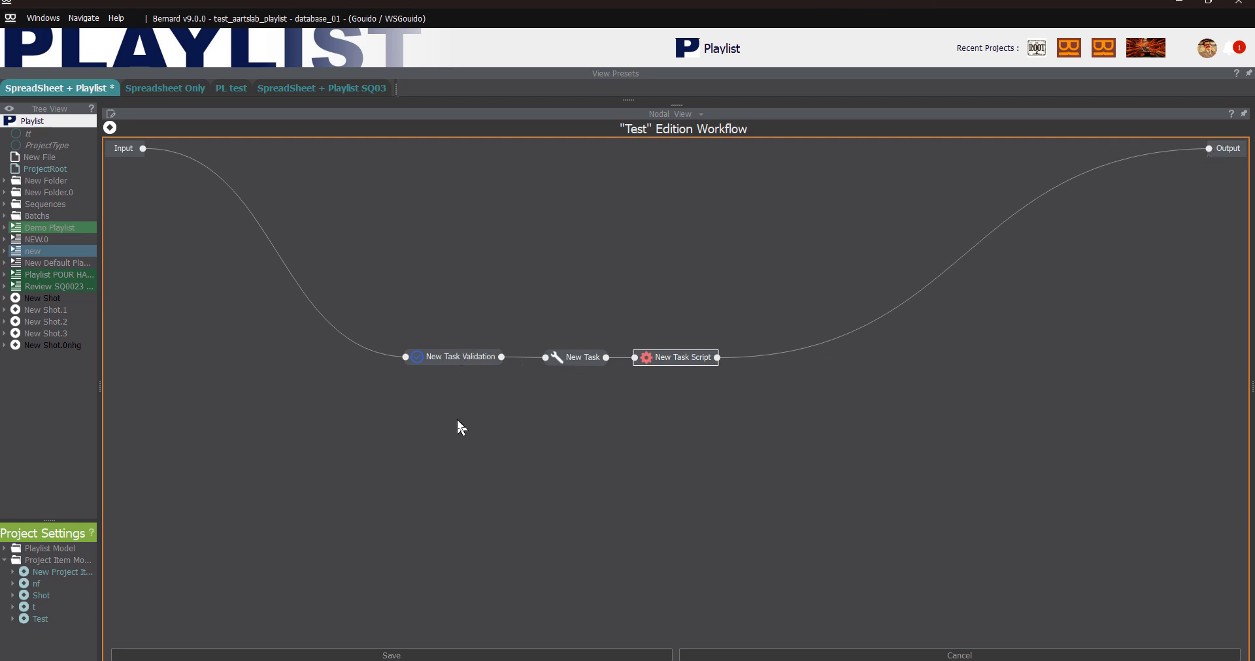
- Show the properties of the New Task node and rename it Modeling
click(563, 357)
right_click(564, 356)
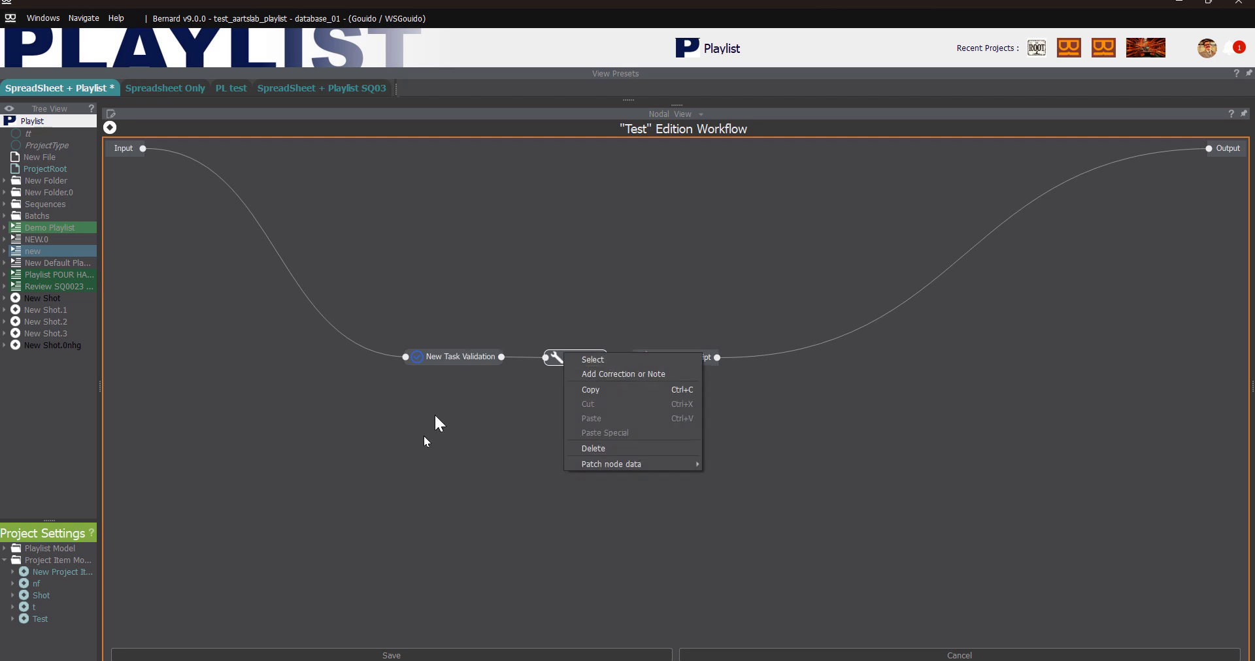
click(1251, 366)
drag(1250, 366, 1083, 370)
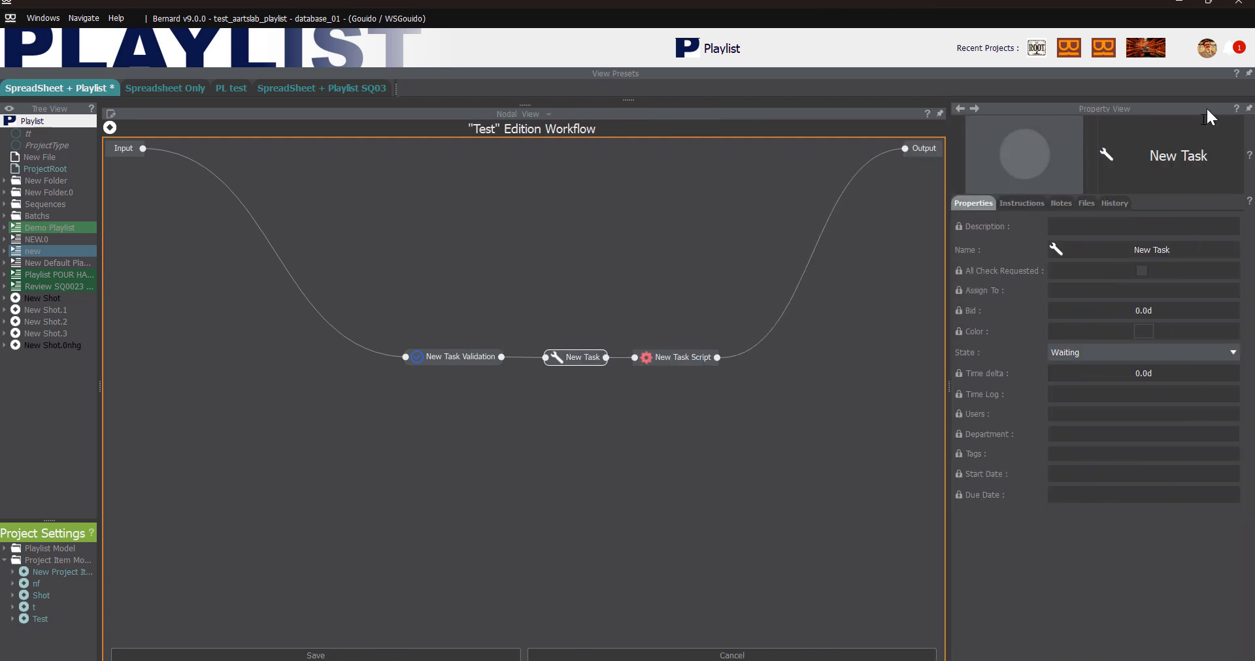
double_click(1155, 158)
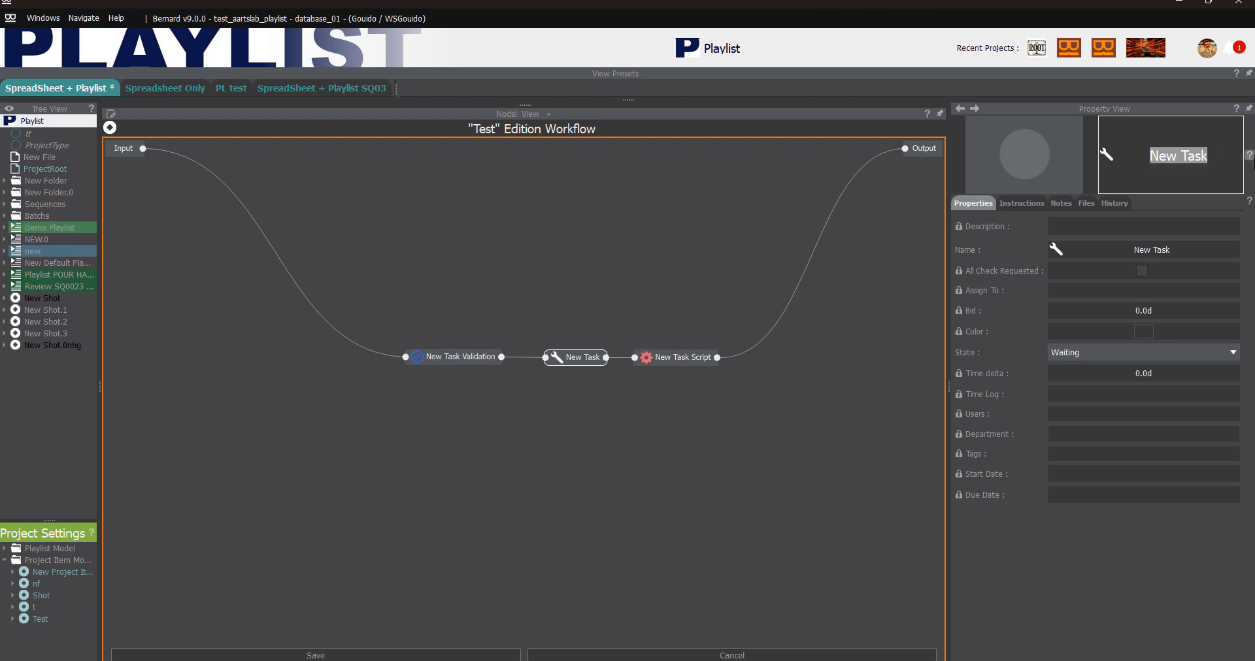
text(Modeling)
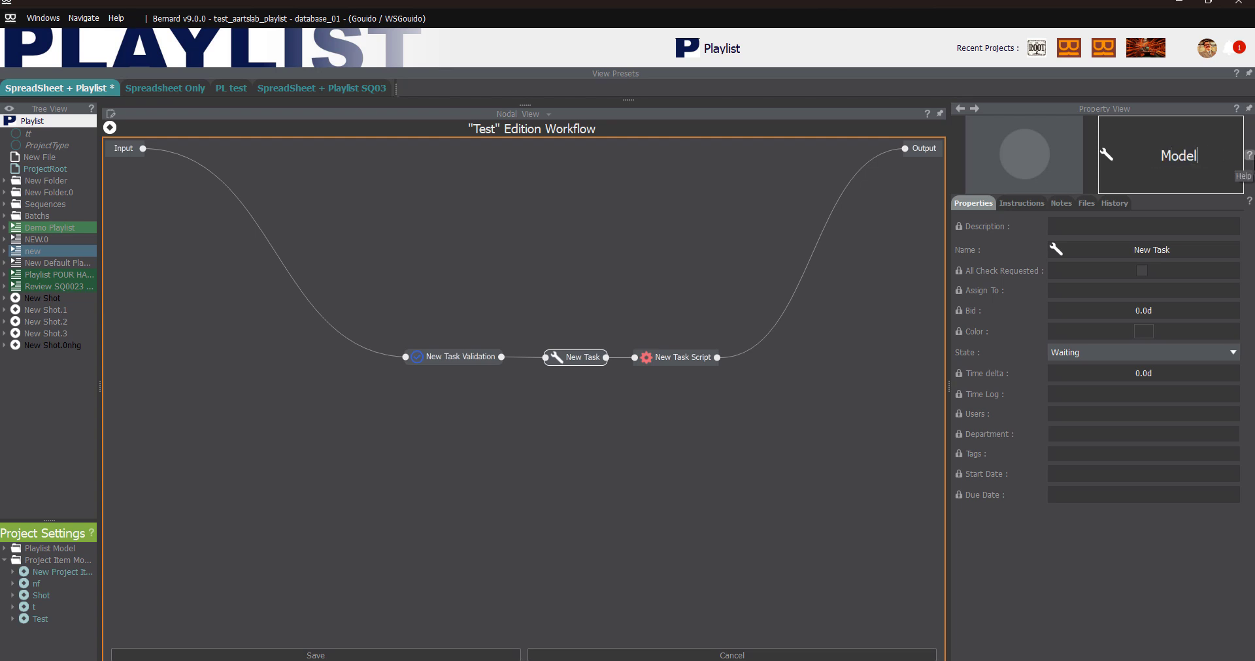
click(490, 415)
- Rename the New Task Validation node as Gonogo
click(447, 363)
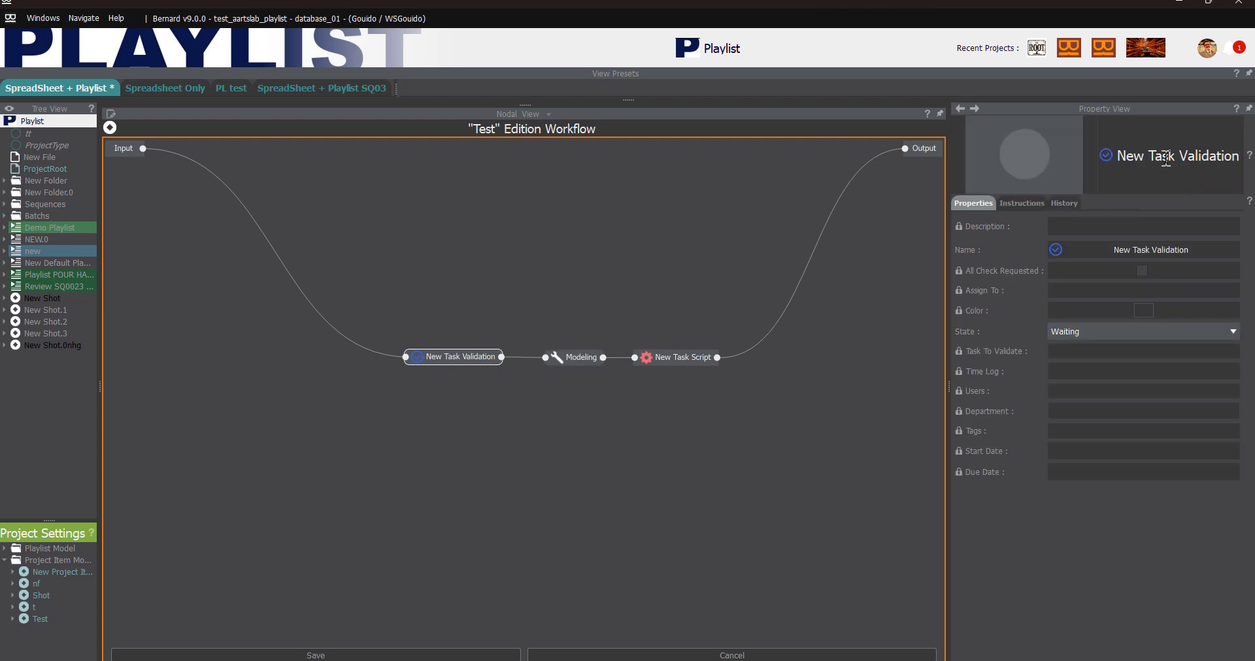
double_click(1162, 162)
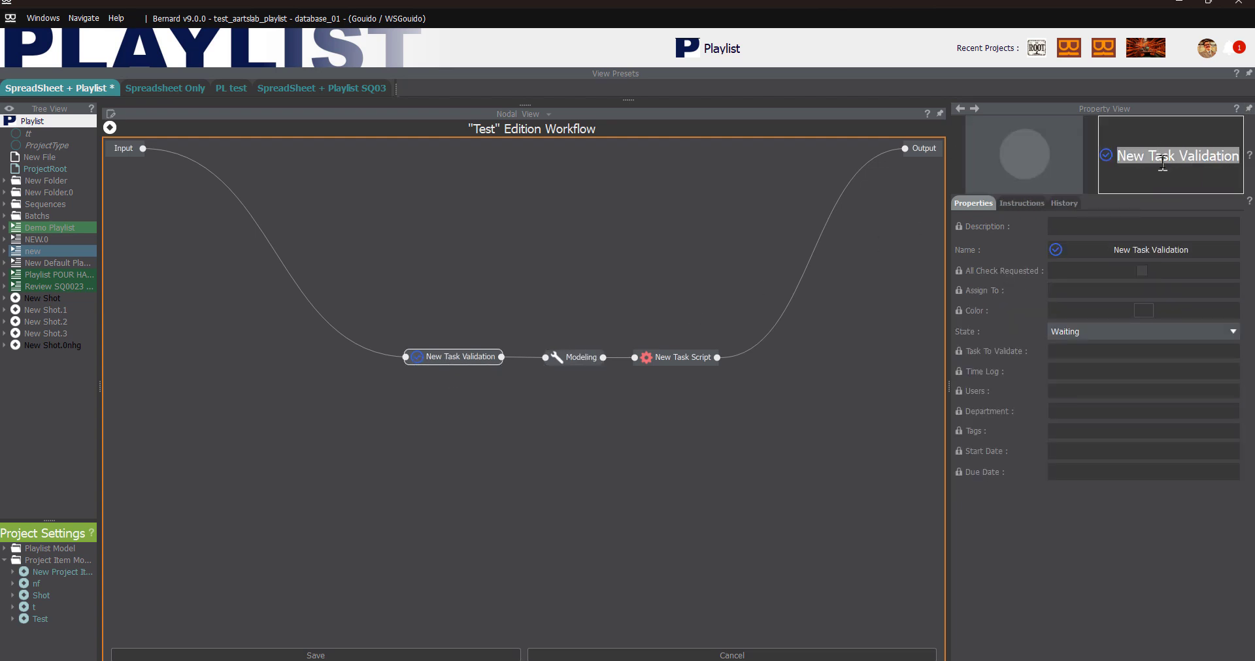
text(Gon)
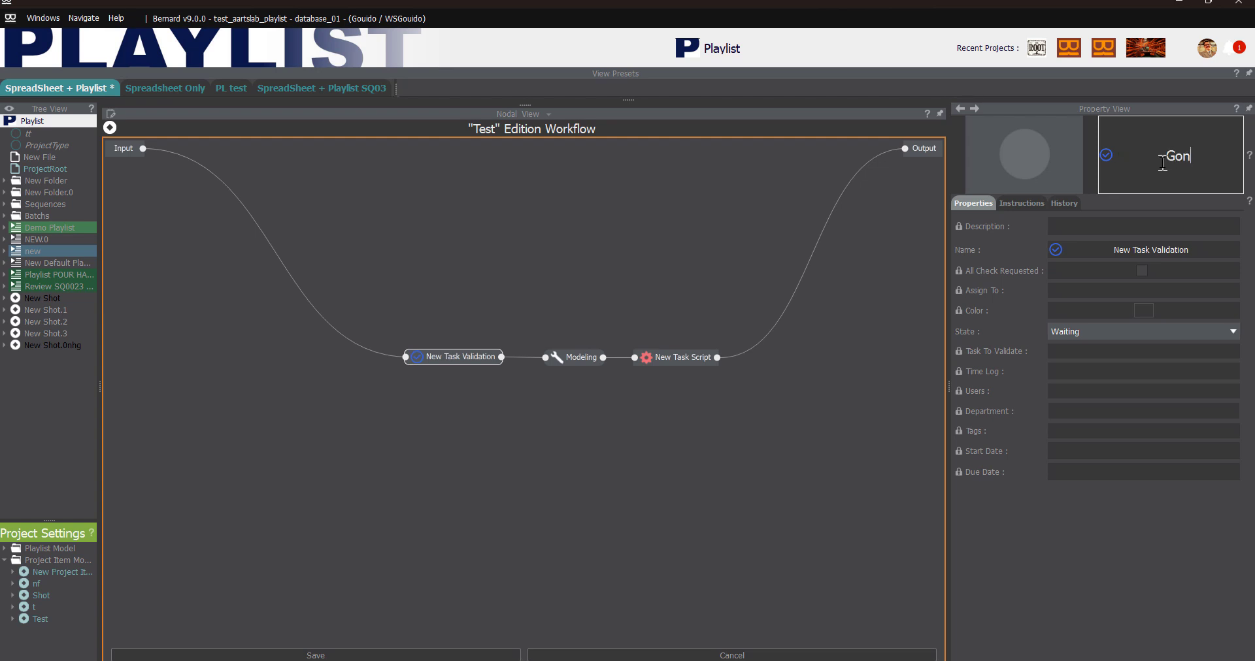
text(ogo)
key(Return)
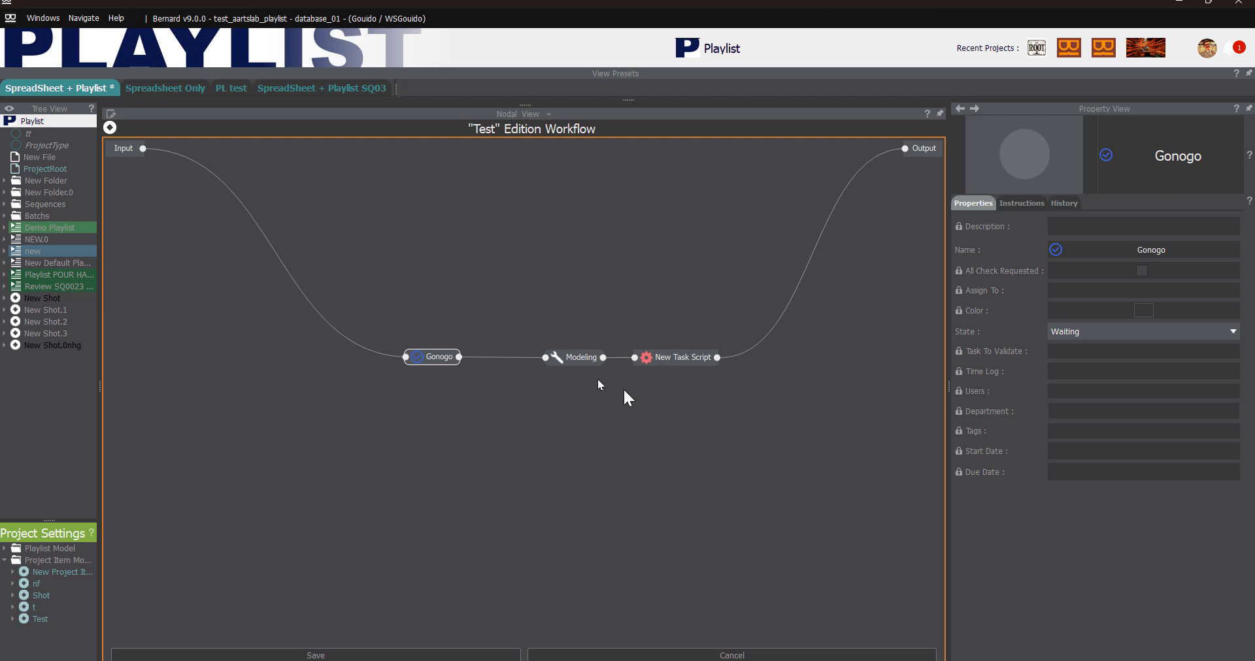
- Rename the New Task Script node as Turn
click(669, 359)
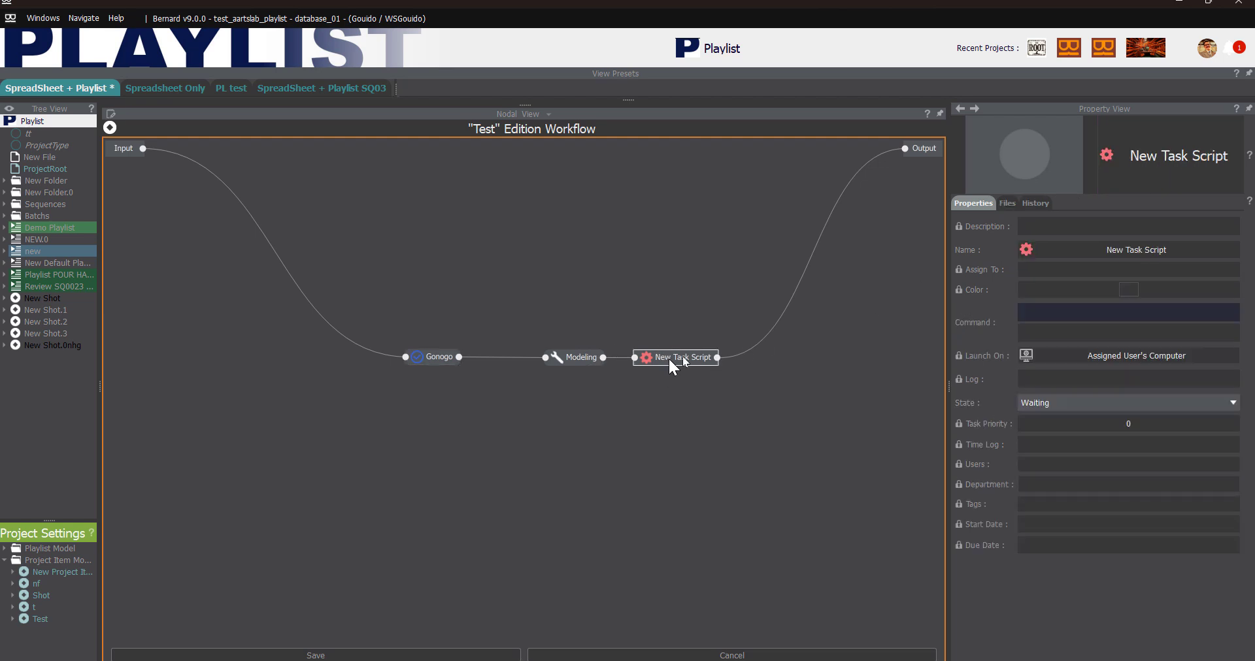
double_click(1129, 156)
text(Tun)
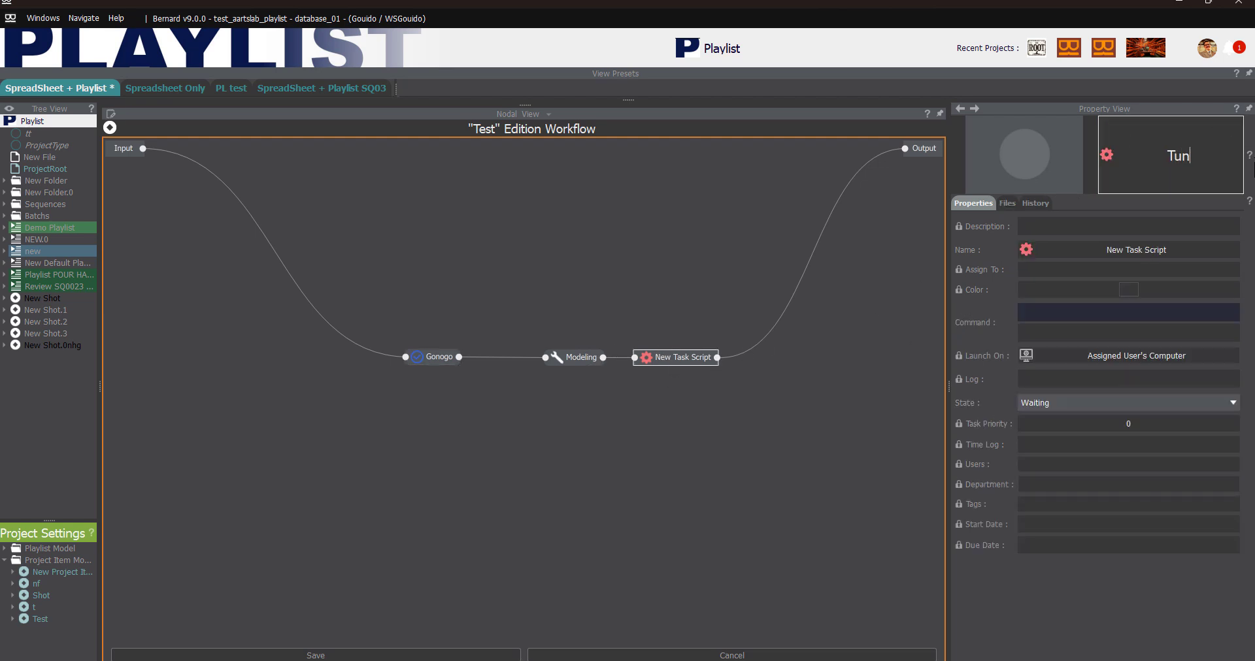
key(BackSpace)
text(rn)
key(Return)
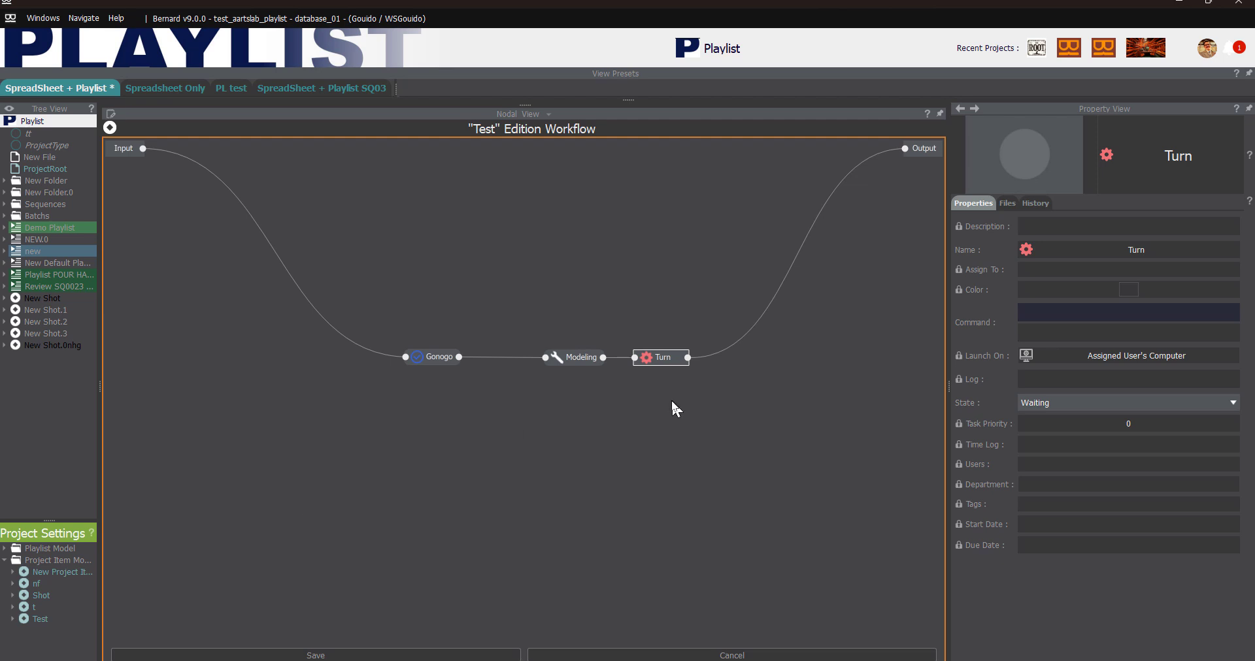
right_click(466, 424)
mouse_move(490, 429)
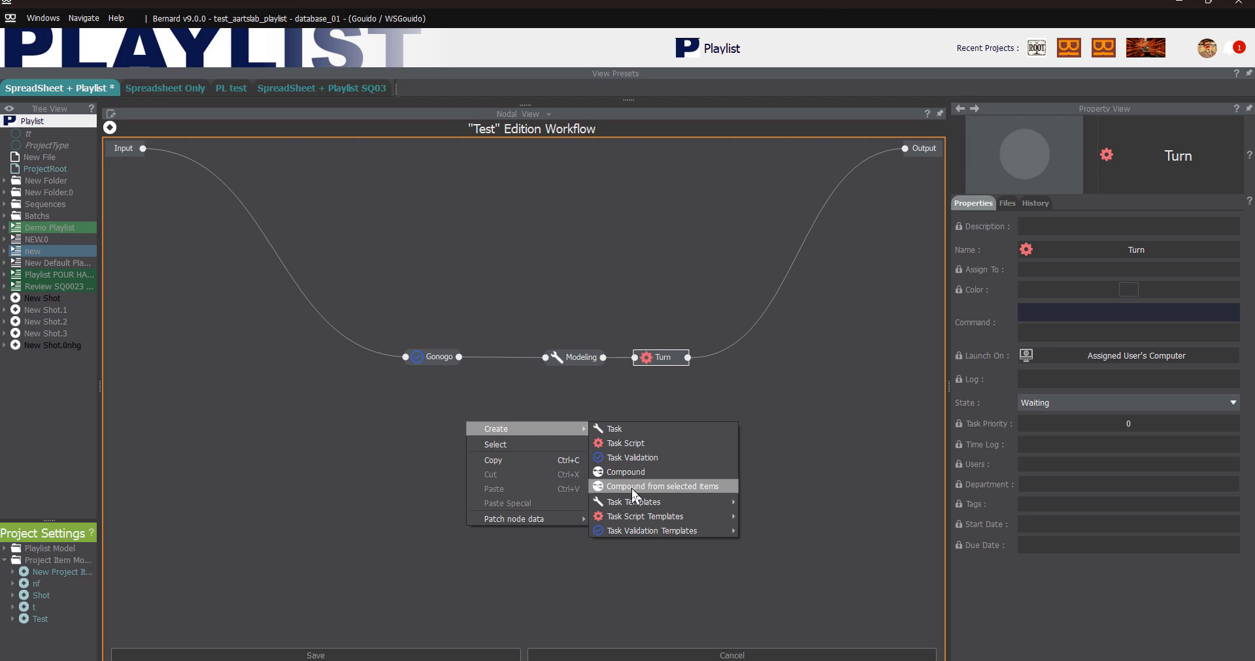
click(662, 386)
- Group the Gonogo, Modeling and Turn nodes into a new compound named Modeling
drag(409, 312, 696, 431)
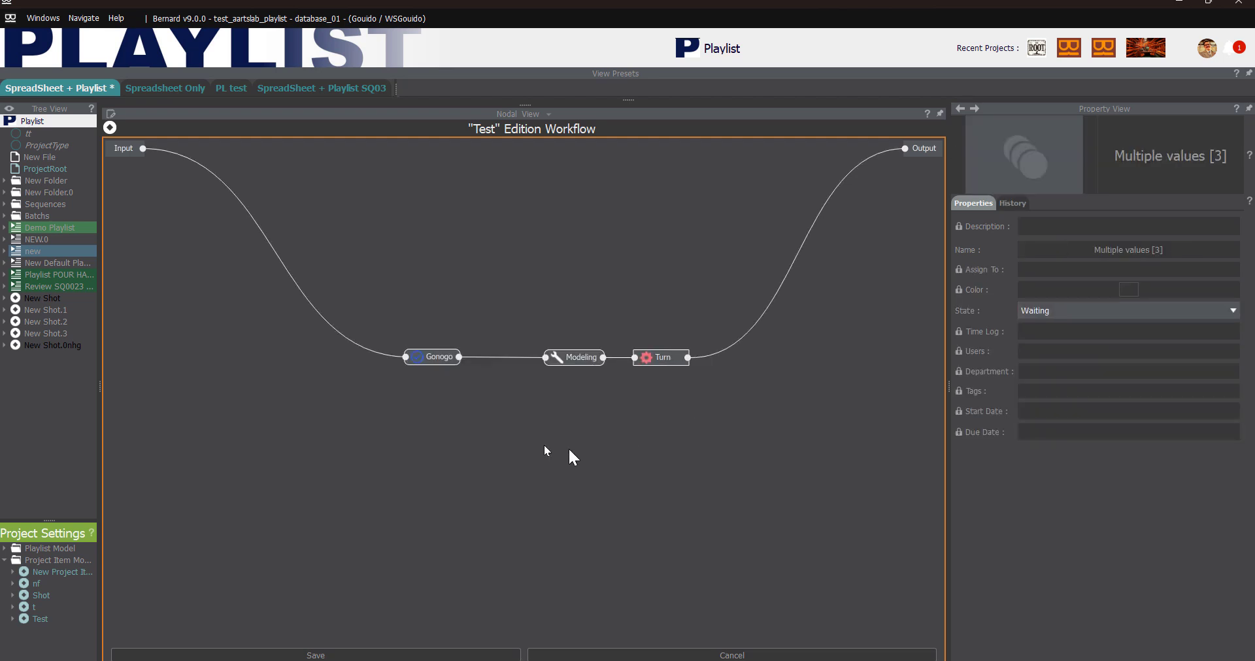
right_click(571, 355)
right_click(501, 445)
right_click(501, 445)
mouse_move(583, 454)
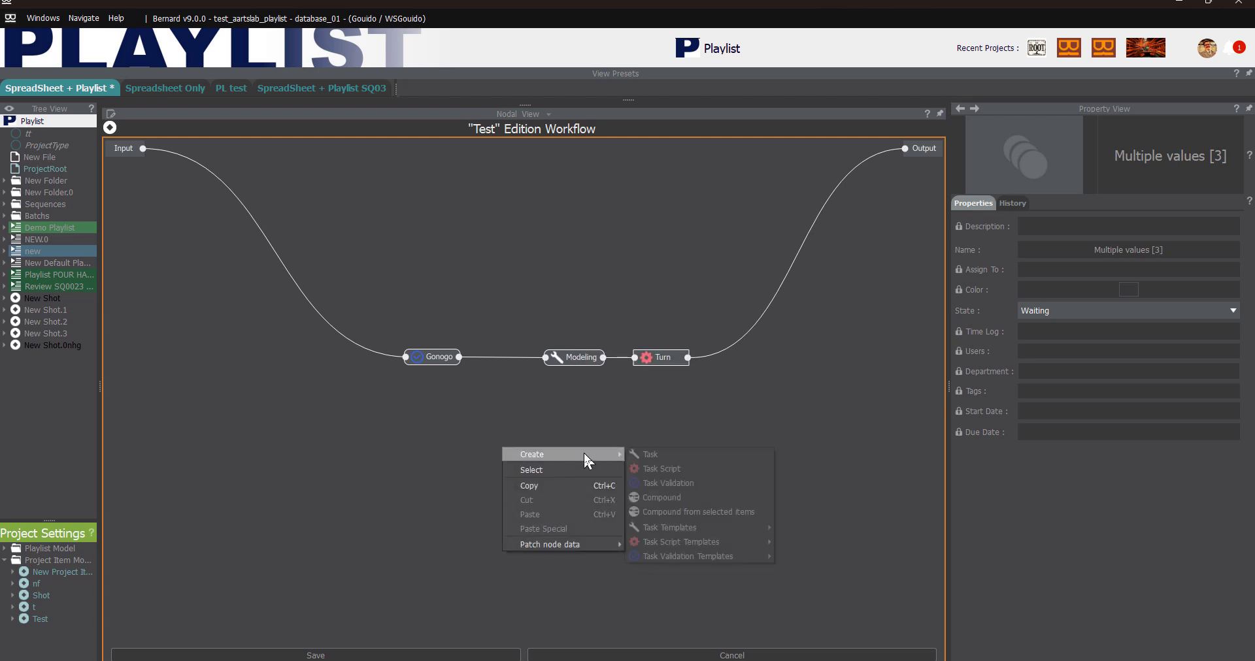
click(738, 508)
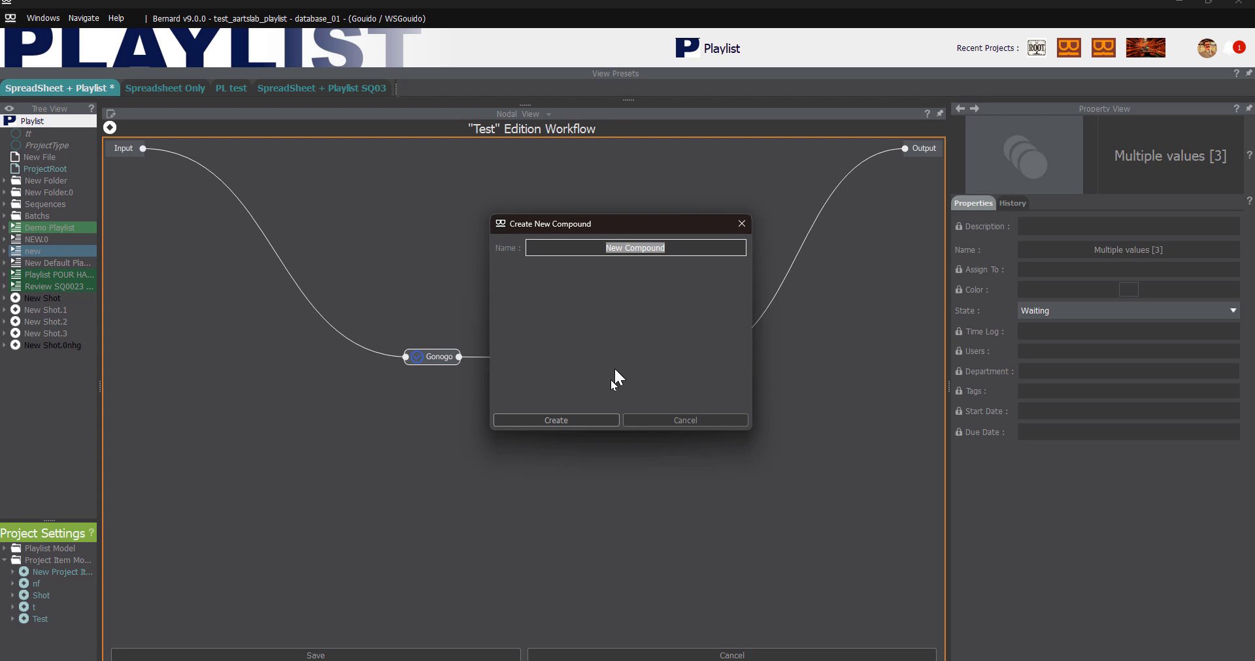
text(Modeling)
click(575, 420)
- Reposition the Modeling compound and move its three nested nodes together down toward the middle of its frame
drag(612, 340, 574, 323)
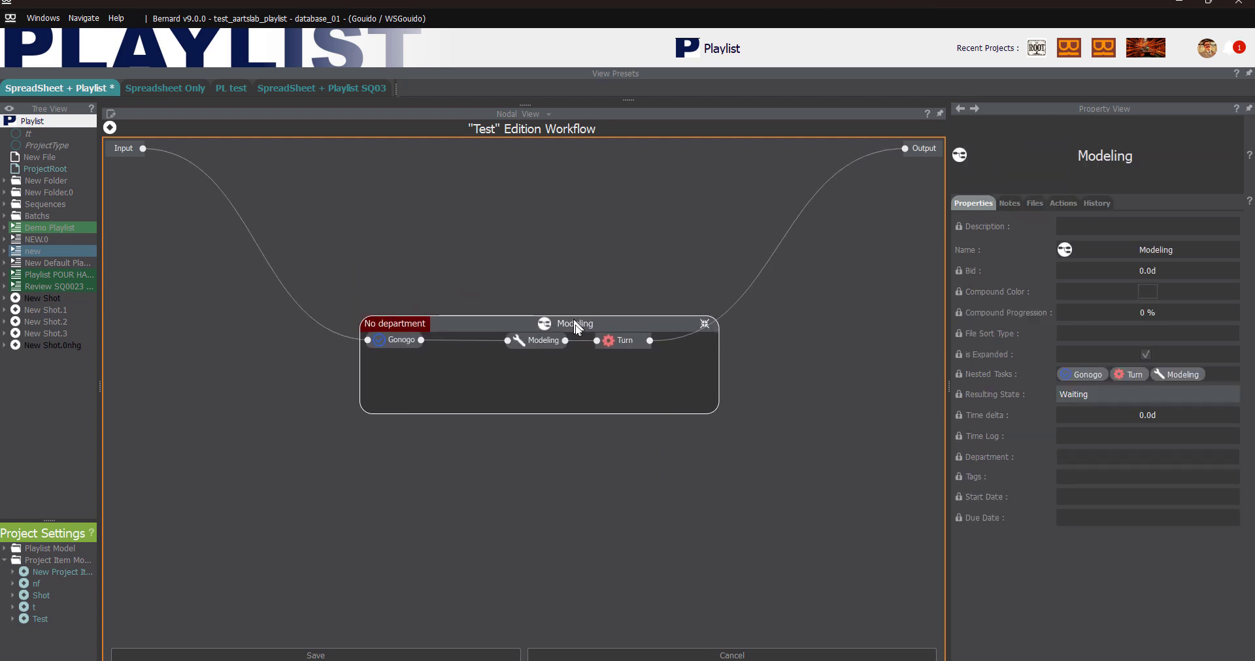
click(395, 340)
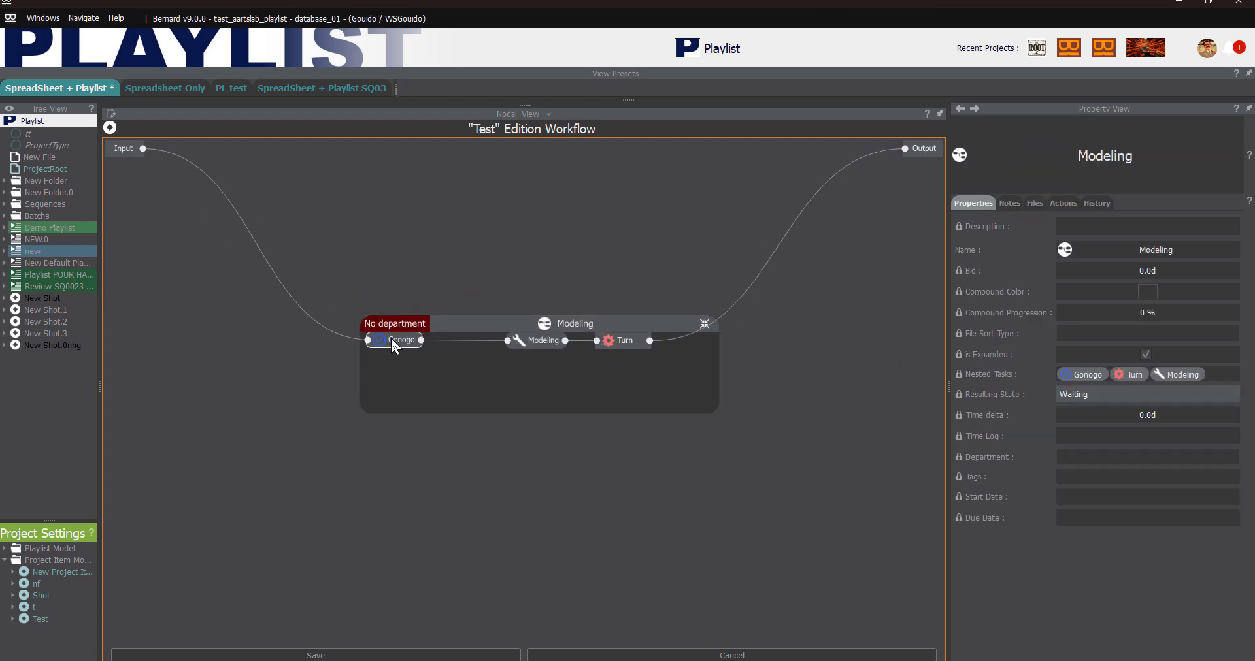
click(562, 340)
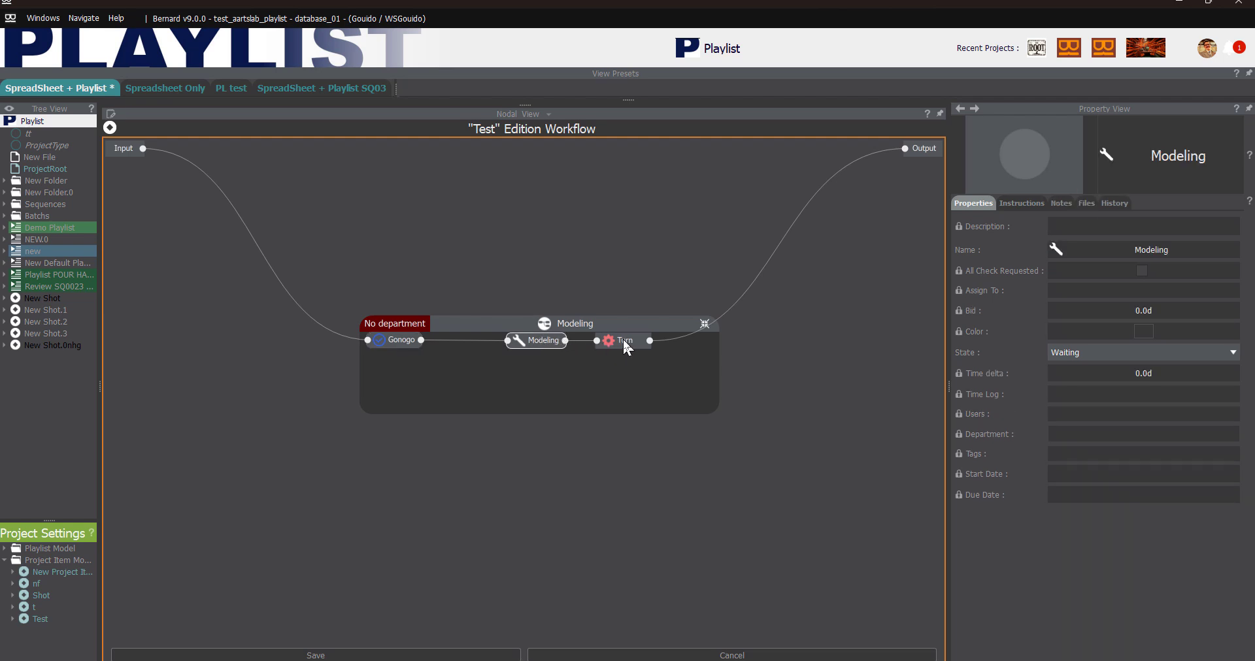
ctrl+click(622, 338)
ctrl+click(391, 339)
drag(392, 343, 416, 376)
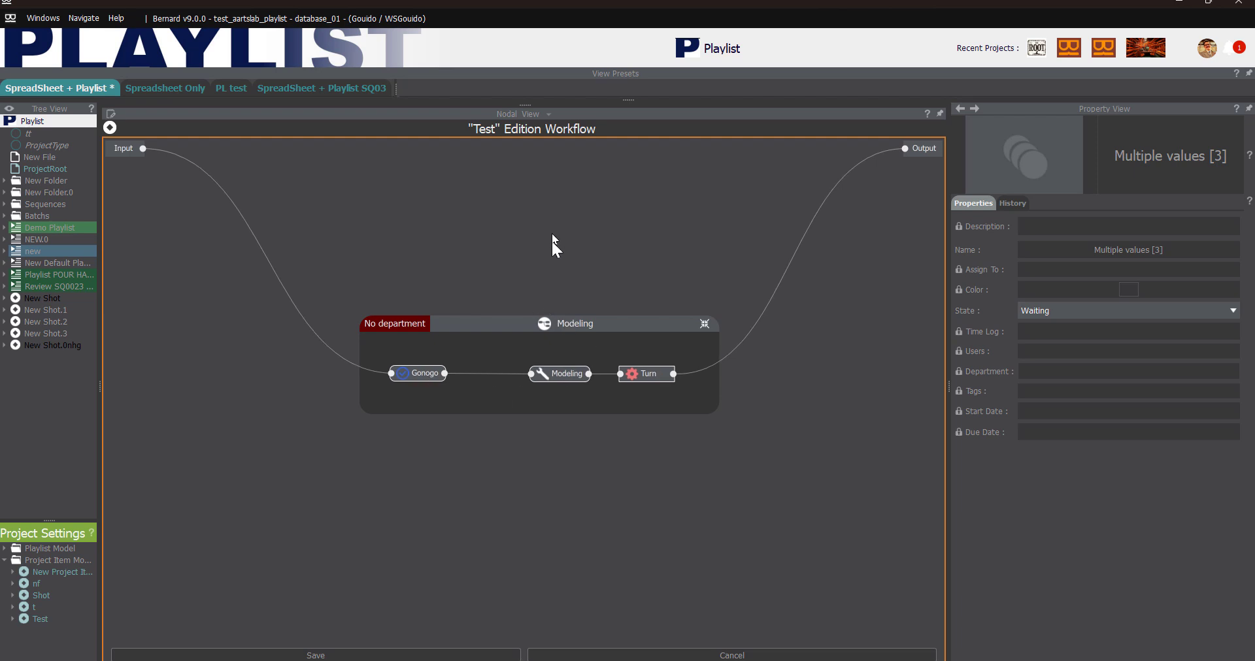
- Shift the Modeling compound slightly within the graph and save the edited workflow
click(491, 312)
click(495, 319)
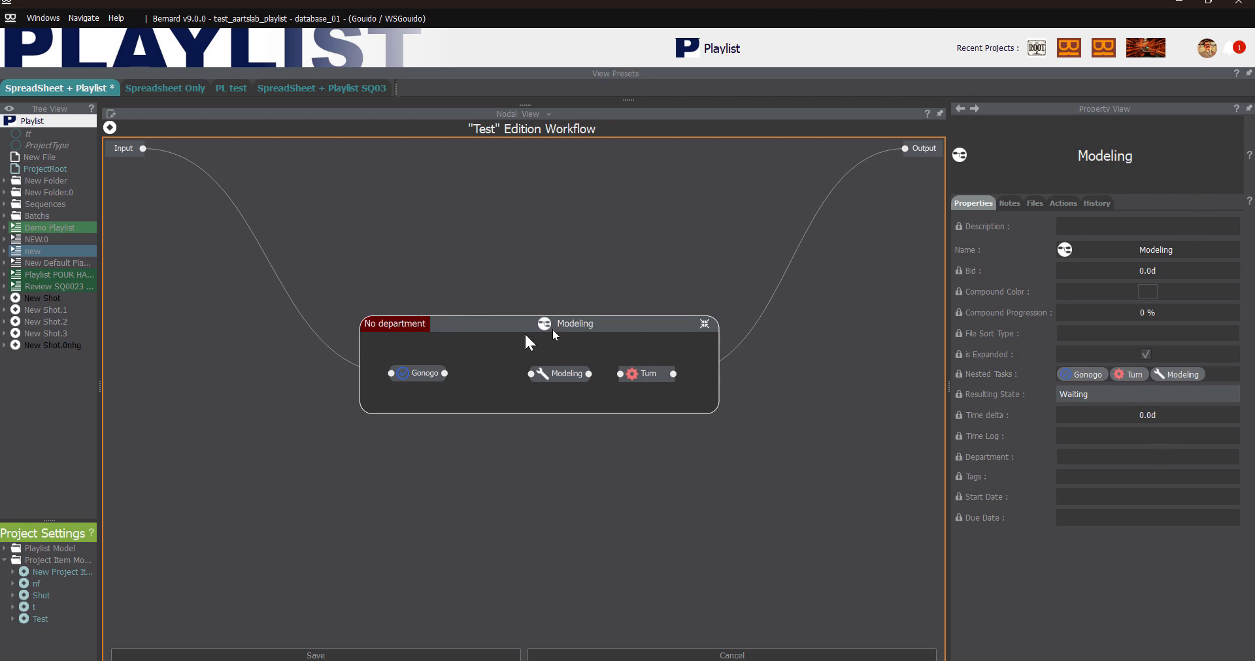
drag(524, 332, 549, 331)
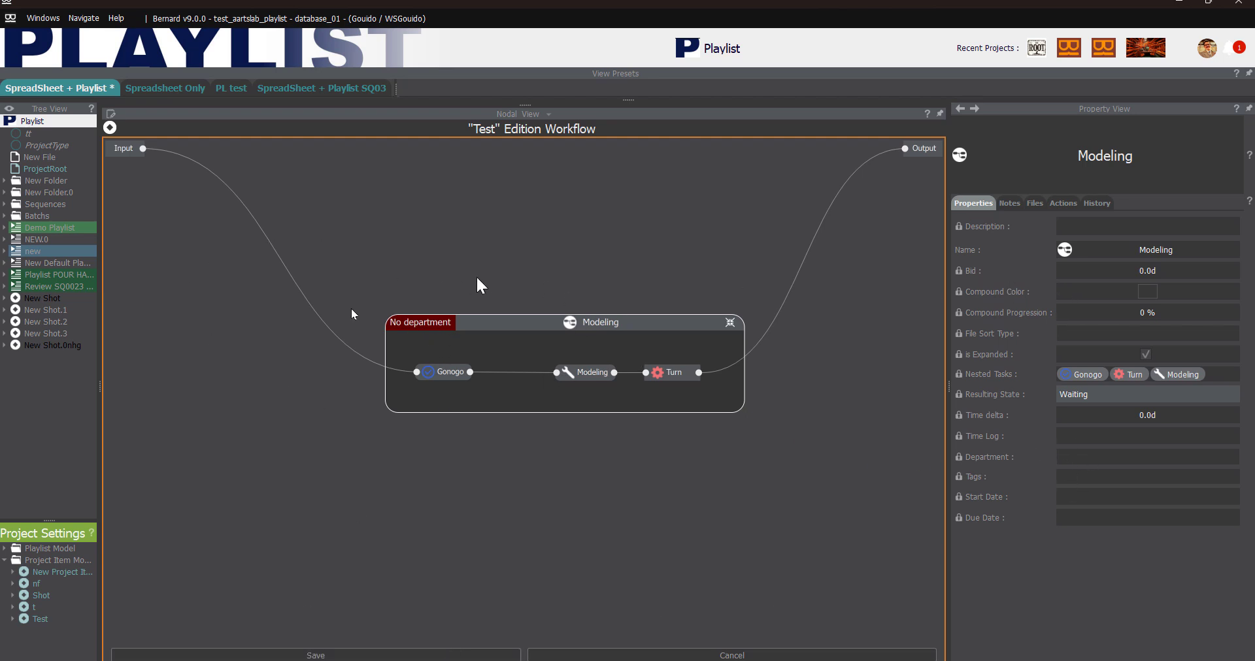
click(345, 654)
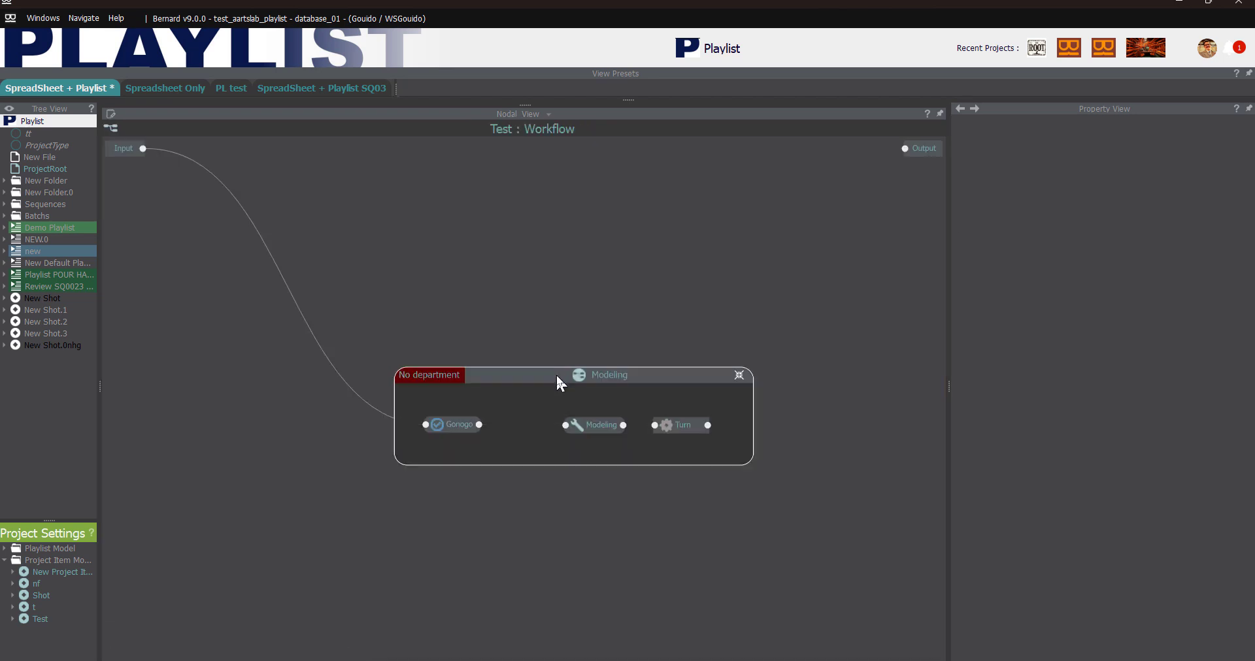
- Assign the Modeling department to the Modeling compound
click(556, 377)
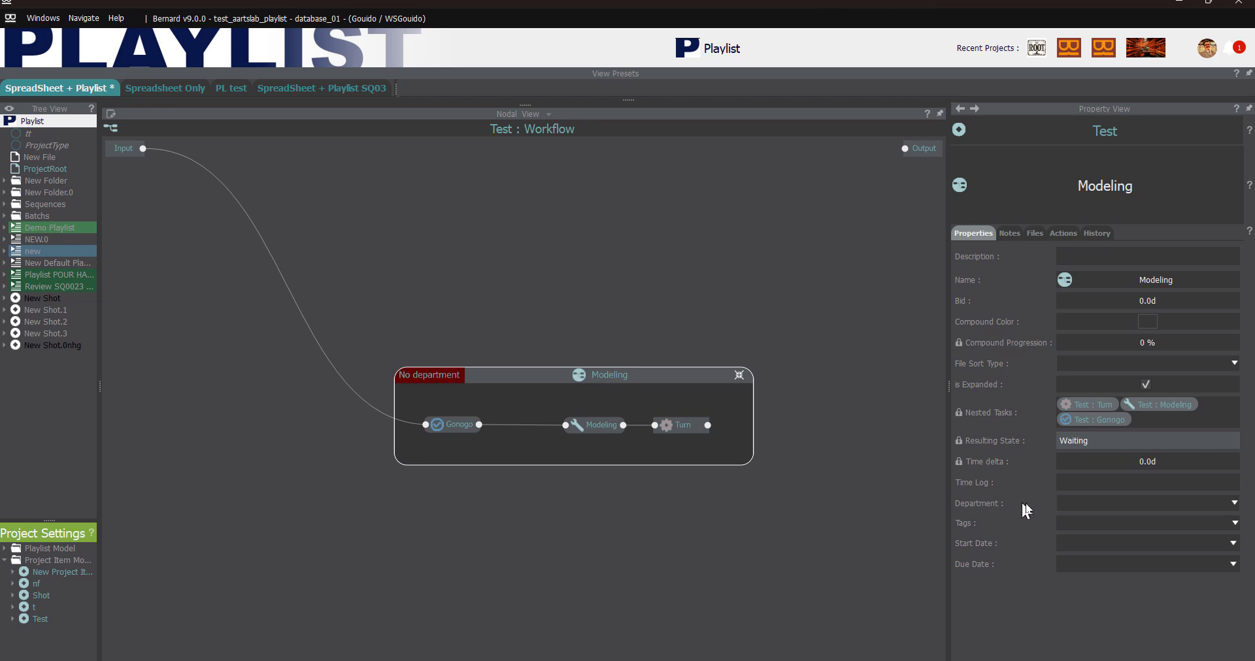
click(1113, 505)
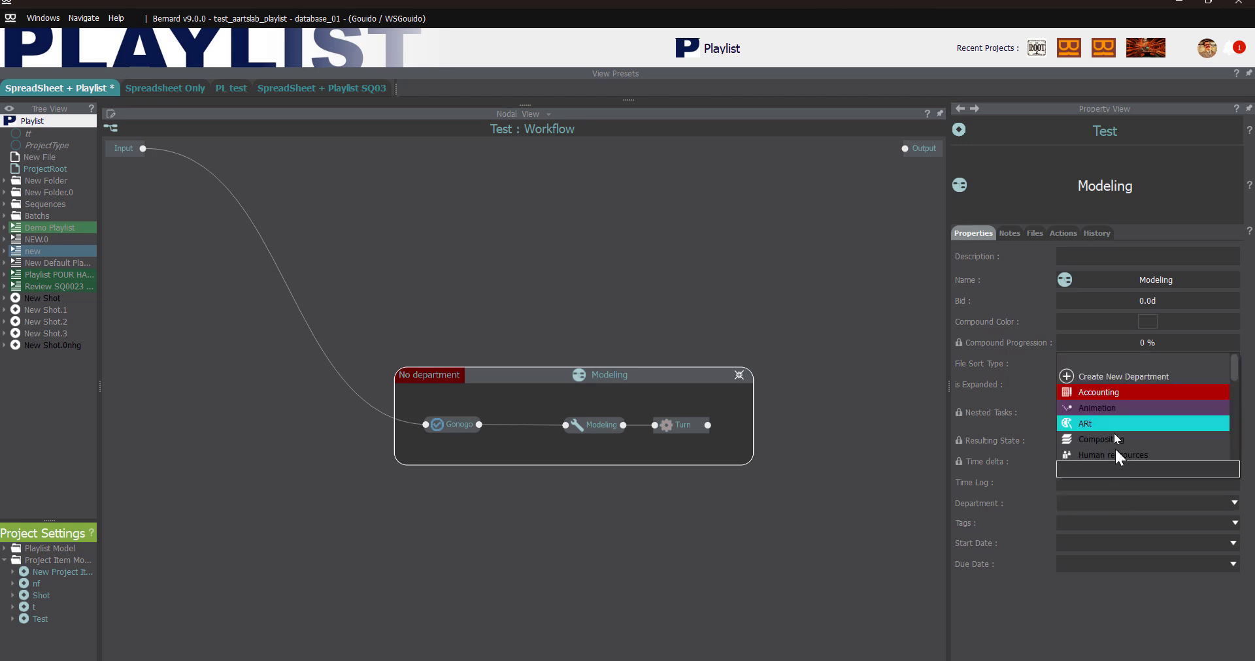
scroll(1117, 419, down, 2)
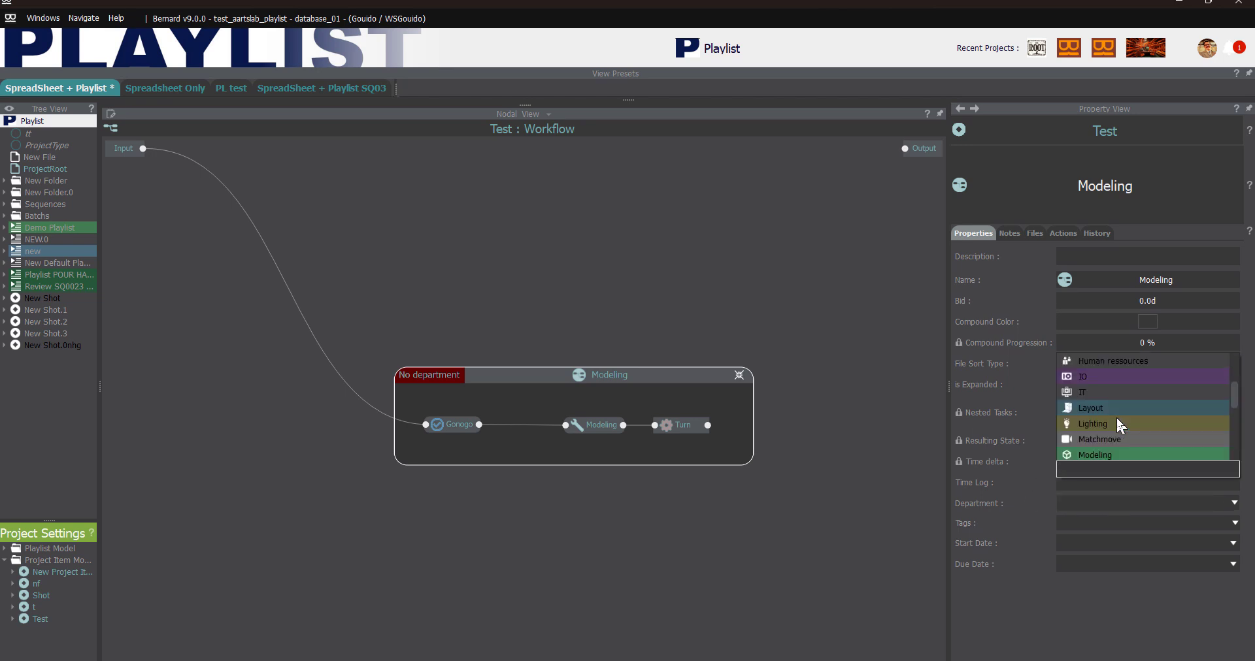
click(1103, 453)
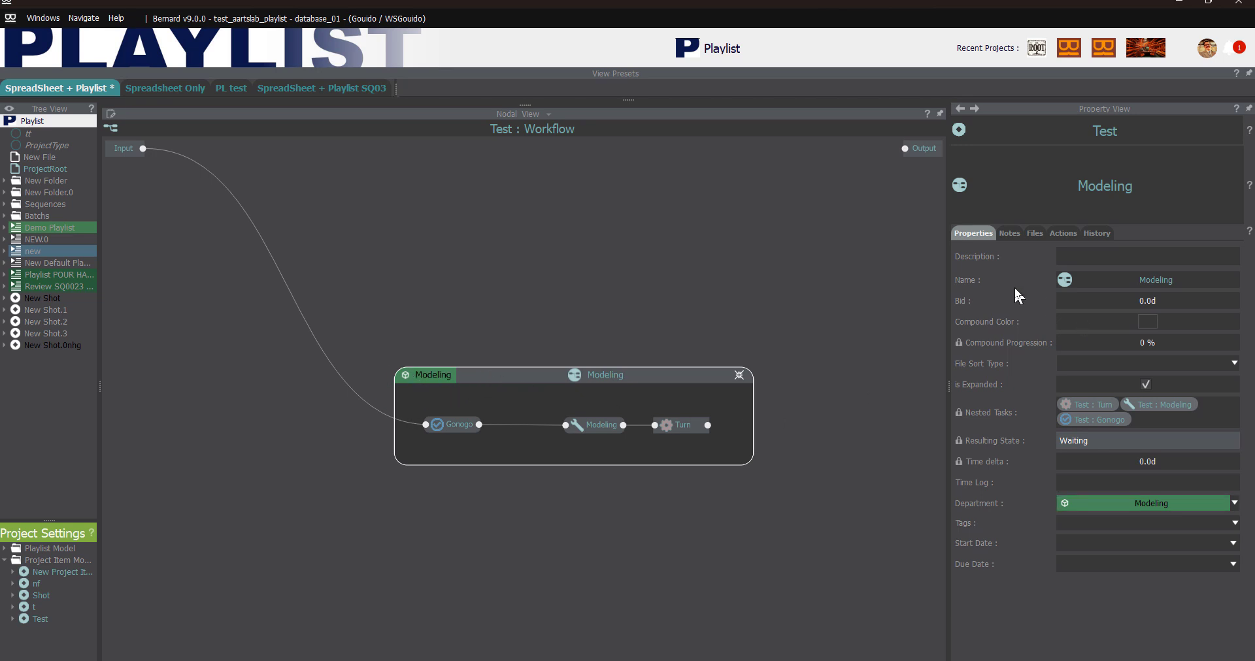
- Set the Modeling compound's color to the green #418457 sampled from its department label
click(1149, 323)
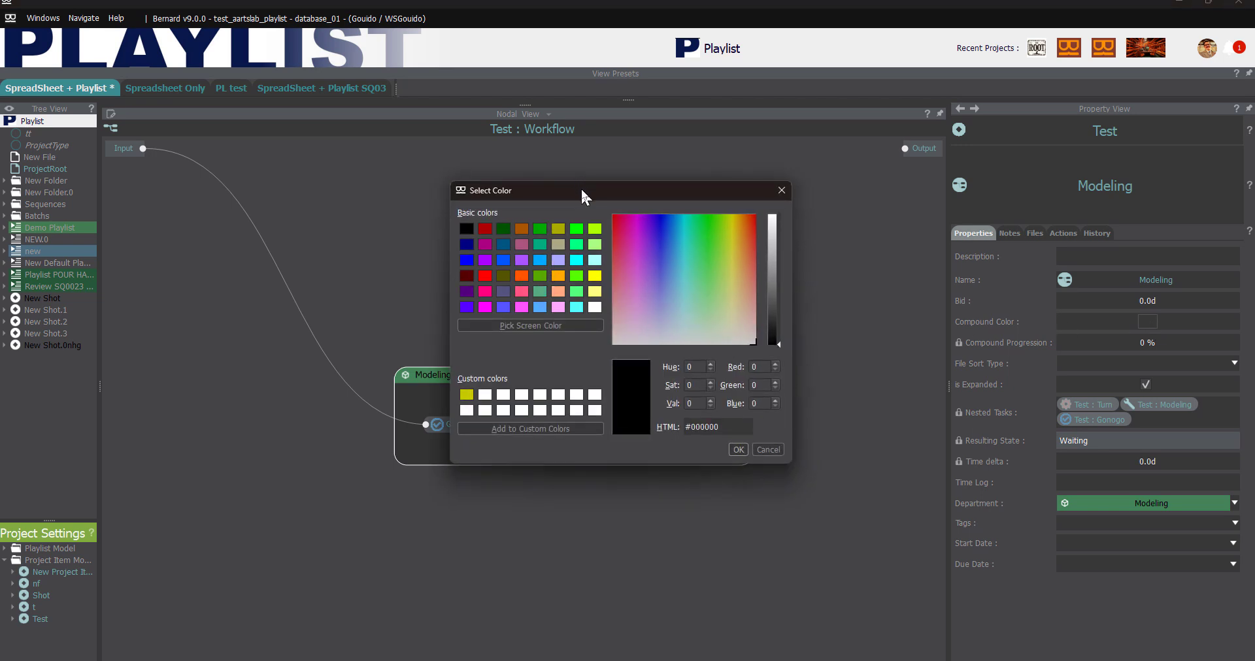
drag(581, 187, 822, 202)
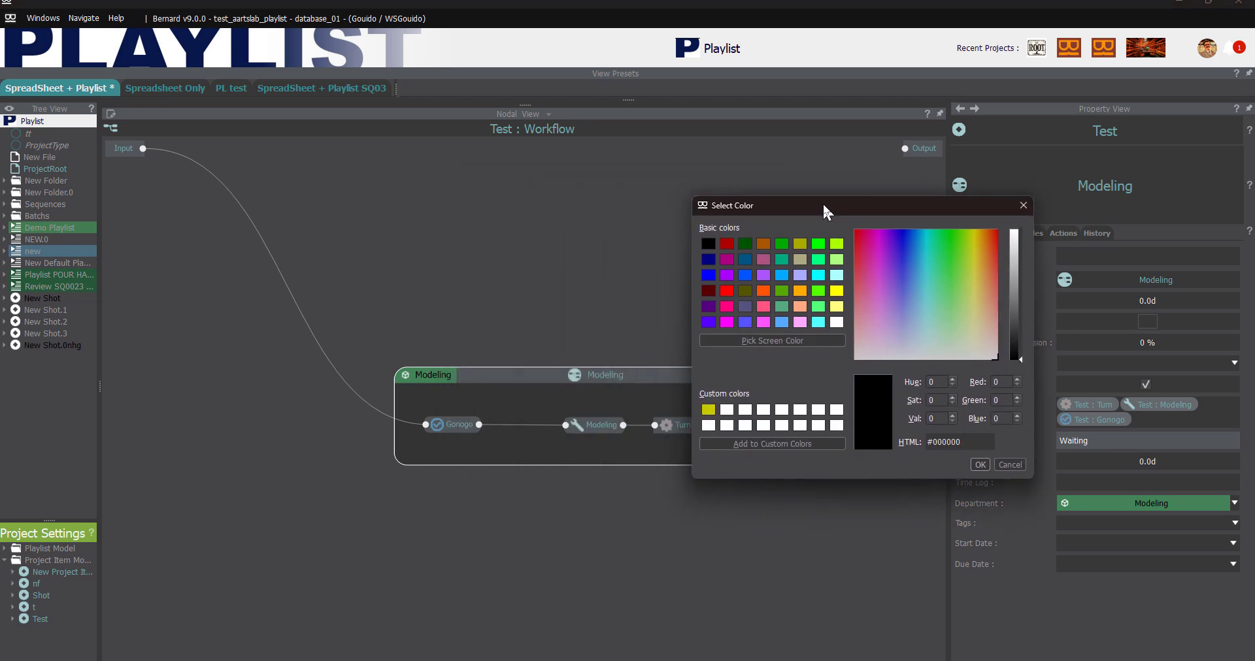
click(794, 339)
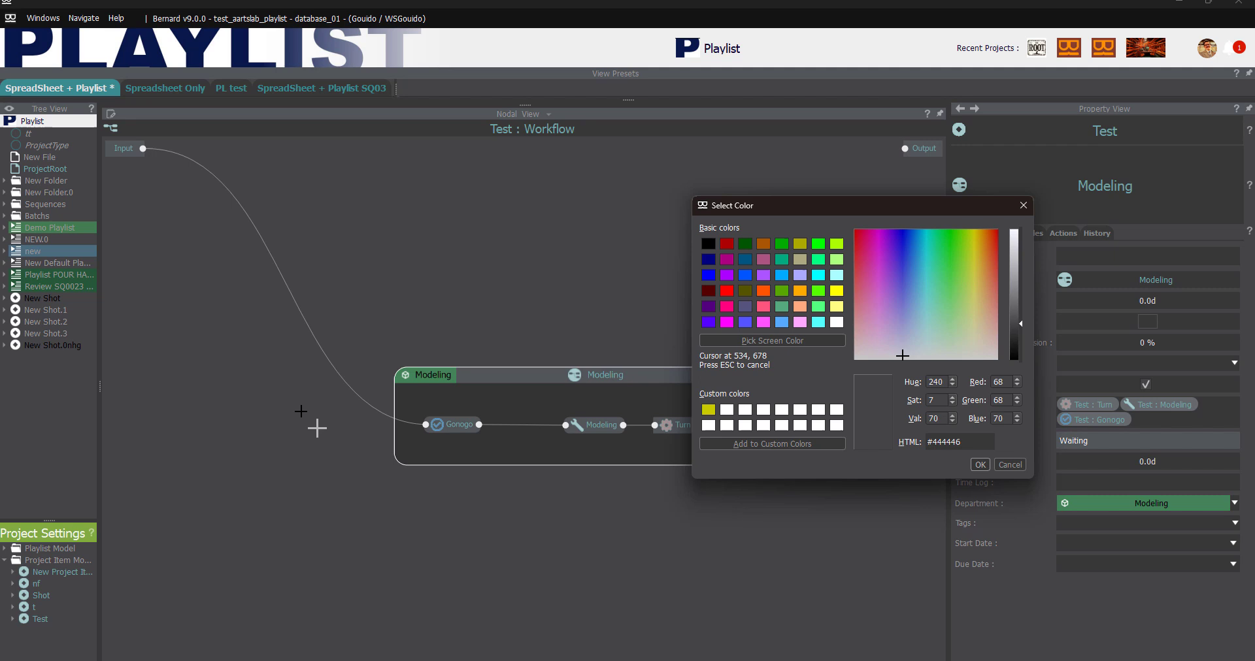
click(409, 378)
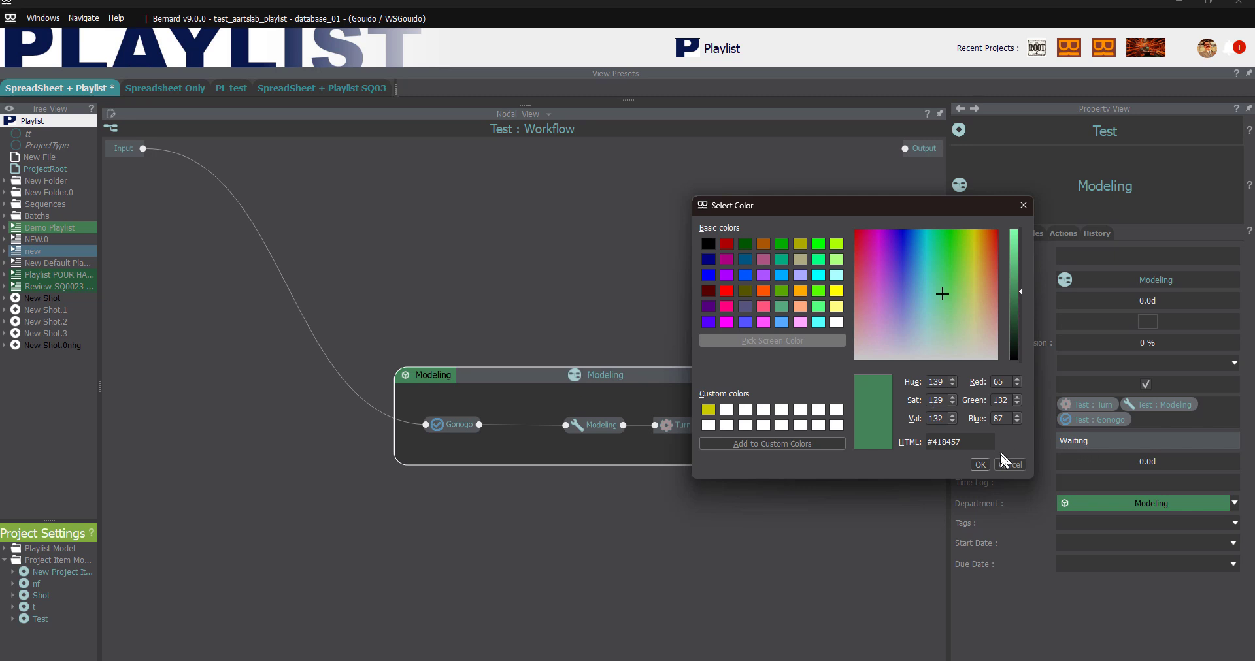
click(980, 465)
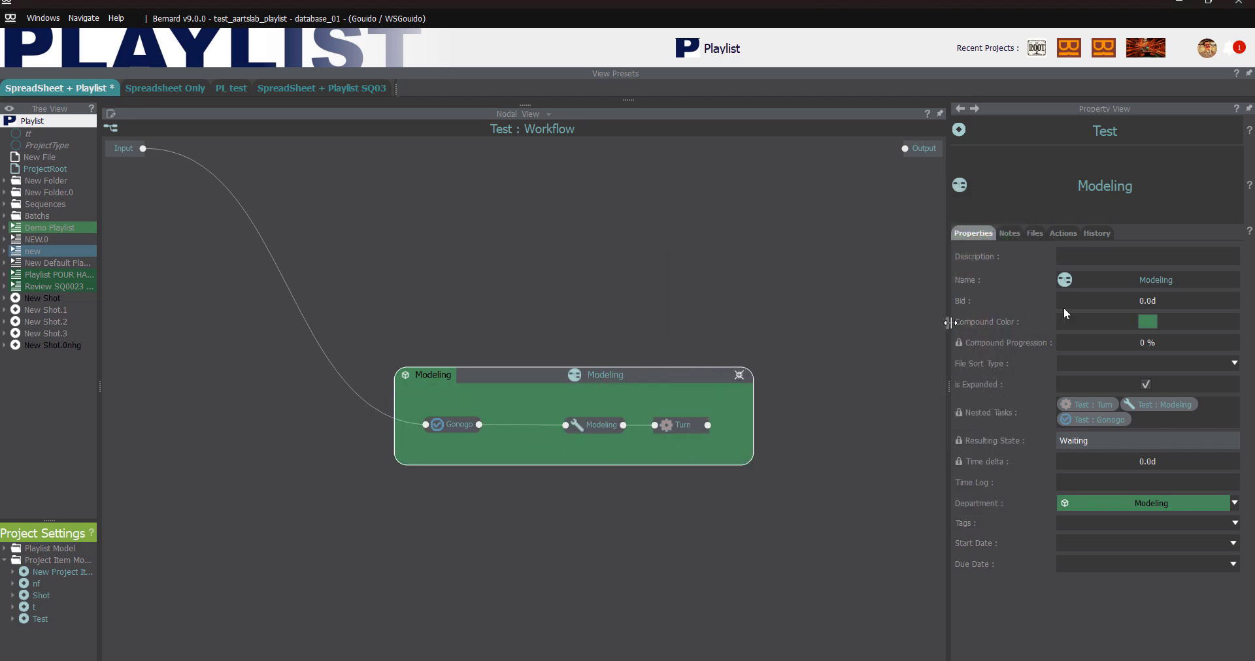
- Darken the Modeling compound's color to a deep green by lowering its brightness
click(1148, 324)
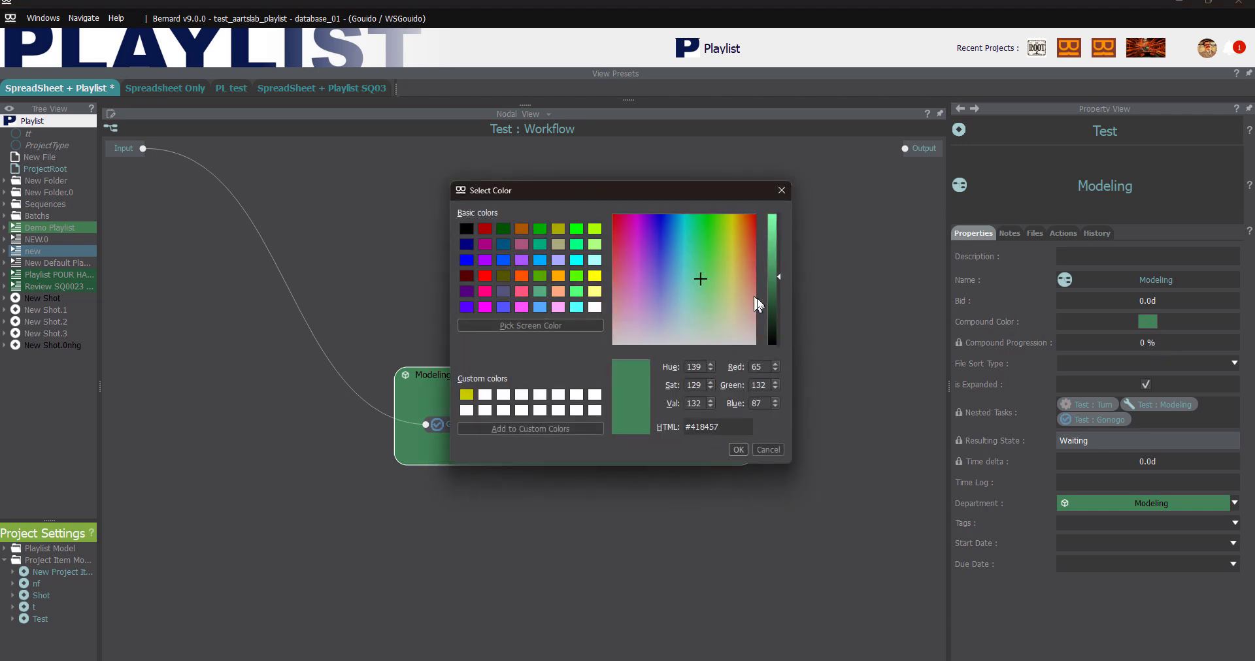
drag(777, 281, 777, 309)
click(733, 449)
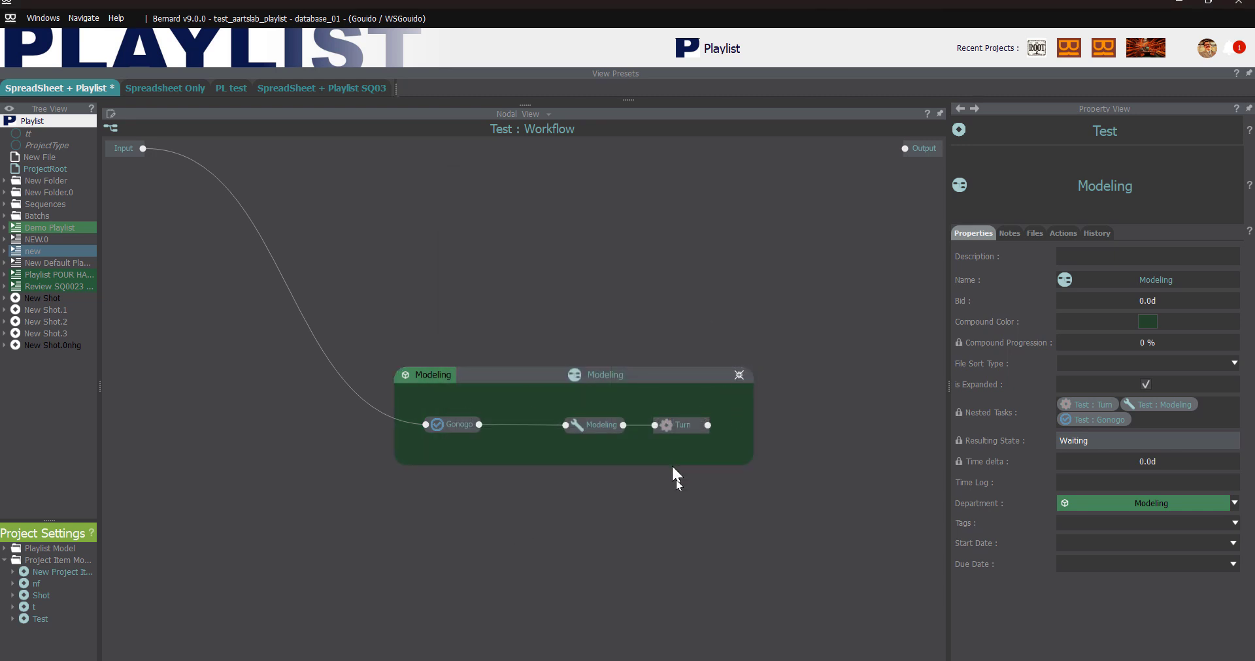
- Select the Modeling compound in the workflow graph
scroll(696, 348, down, 4)
scroll(645, 350, up, 5)
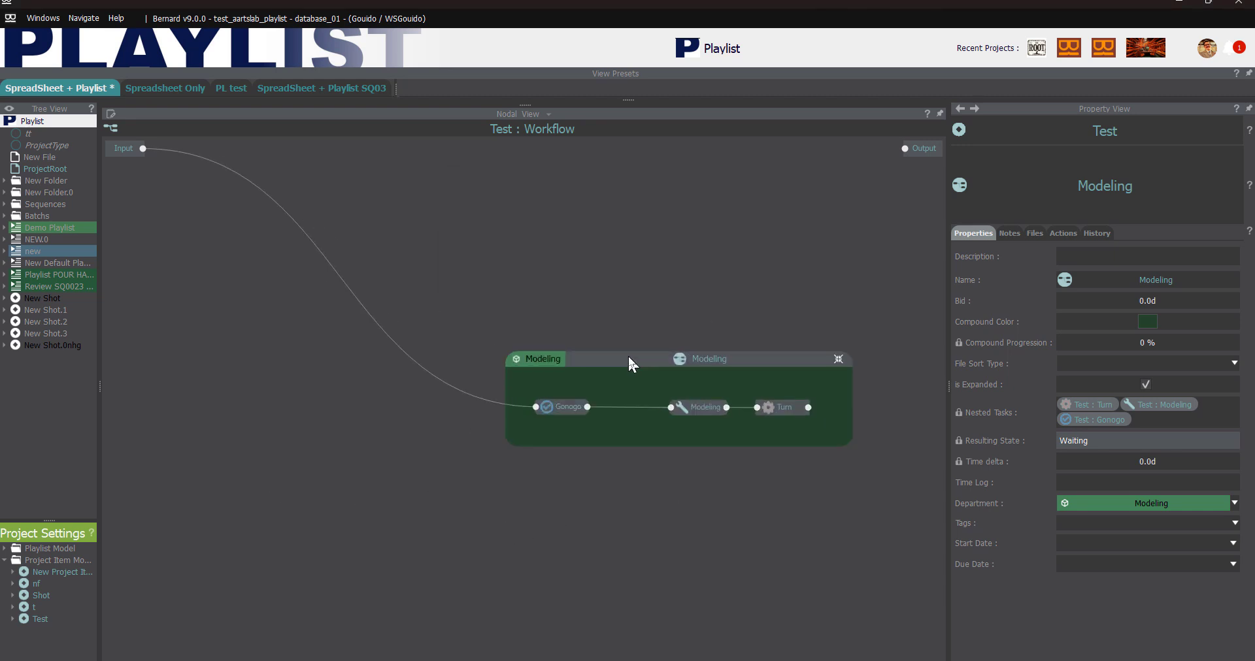
click(744, 359)
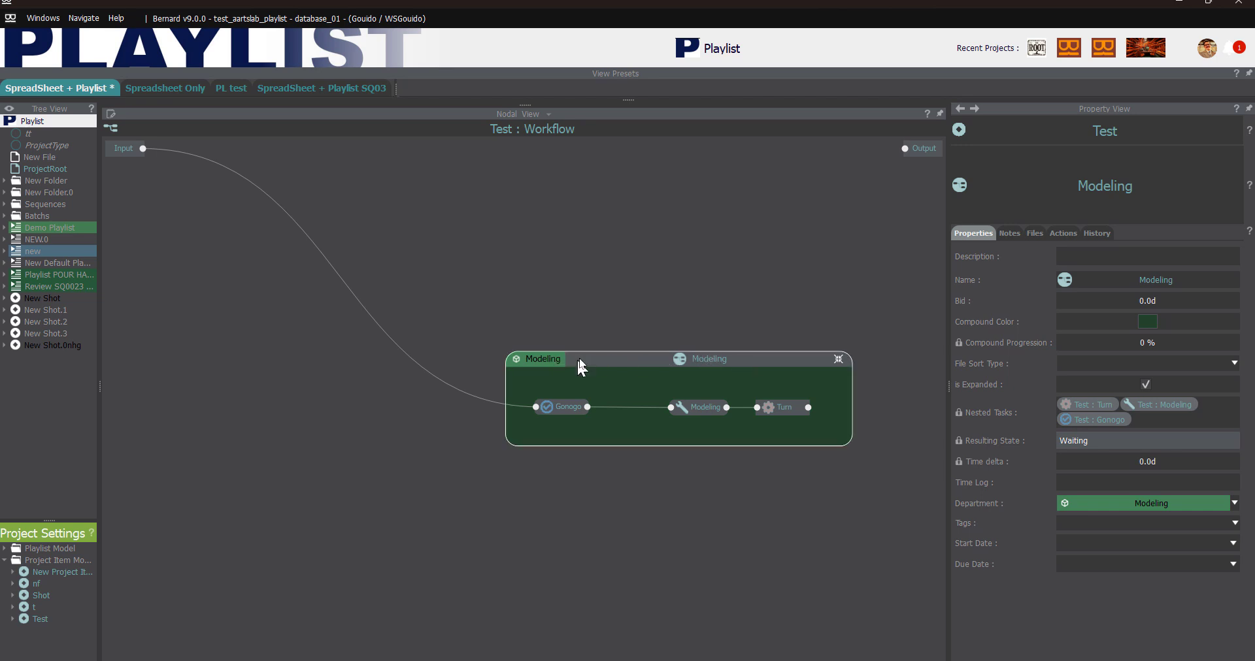